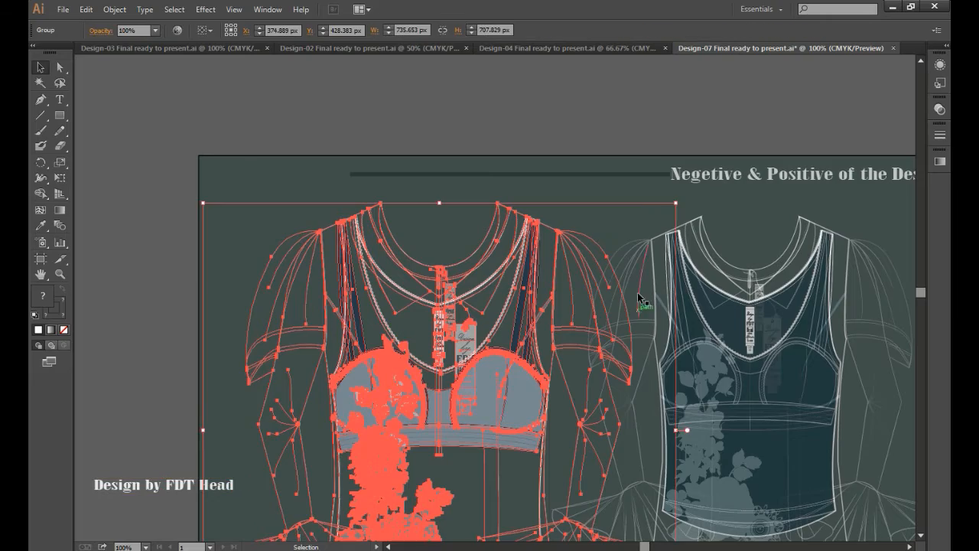
Move the garment drawing with the light blue bra up off the dark green artboard.
{"action": "left_click_drag", "start_coordinate": [437, 528], "coordinate": [434, 3]}
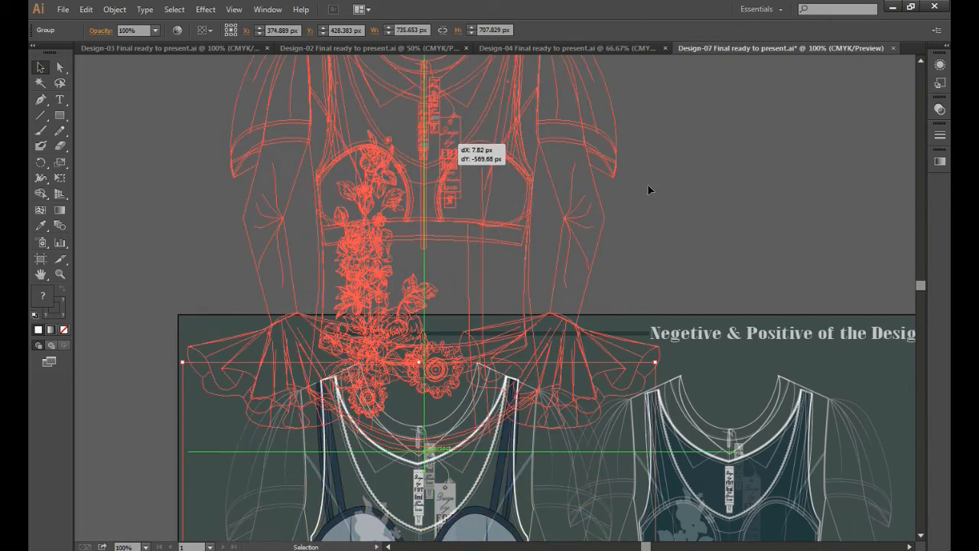
{"action": "scroll", "coordinate": [539, 323], "scroll_direction": "up", "scroll_amount": 3}
{"action": "left_click_drag", "start_coordinate": [539, 323], "coordinate": [301, 242]}
Move the "Negetive & Positive of the Design" title above the artboard and enlarge it.
{"action": "left_click_drag", "start_coordinate": [767, 457], "coordinate": [584, 279]}
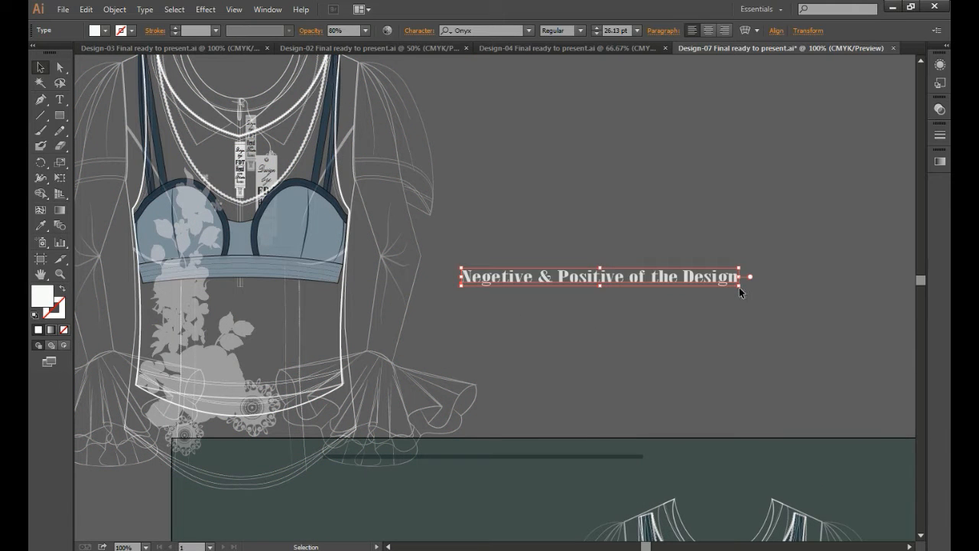
{"action": "left_click_drag", "start_coordinate": [739, 287], "coordinate": [913, 307]}
{"action": "left_click_drag", "start_coordinate": [828, 294], "coordinate": [792, 294]}
{"action": "left_click", "coordinate": [722, 383]}
Move the dark teal garment drawing off the artboard into the empty canvas beside the title.
{"action": "left_click_drag", "start_coordinate": [608, 314], "coordinate": [264, 287]}
{"action": "left_click_drag", "start_coordinate": [459, 519], "coordinate": [774, 87]}
{"action": "left_click", "coordinate": [429, 355]}
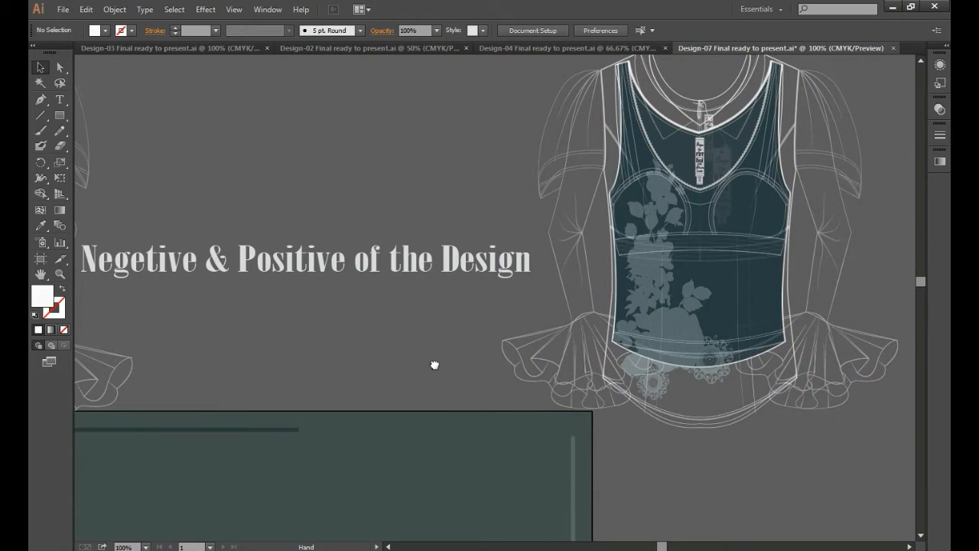
{"action": "left_click_drag", "start_coordinate": [435, 365], "coordinate": [512, 466]}
{"action": "left_click_drag", "start_coordinate": [788, 414], "coordinate": [769, 383]}
Delete the "Negetive & Positive of the Design" title and bring the teal garment closer to the light blue one.
{"action": "left_click", "coordinate": [532, 388]}
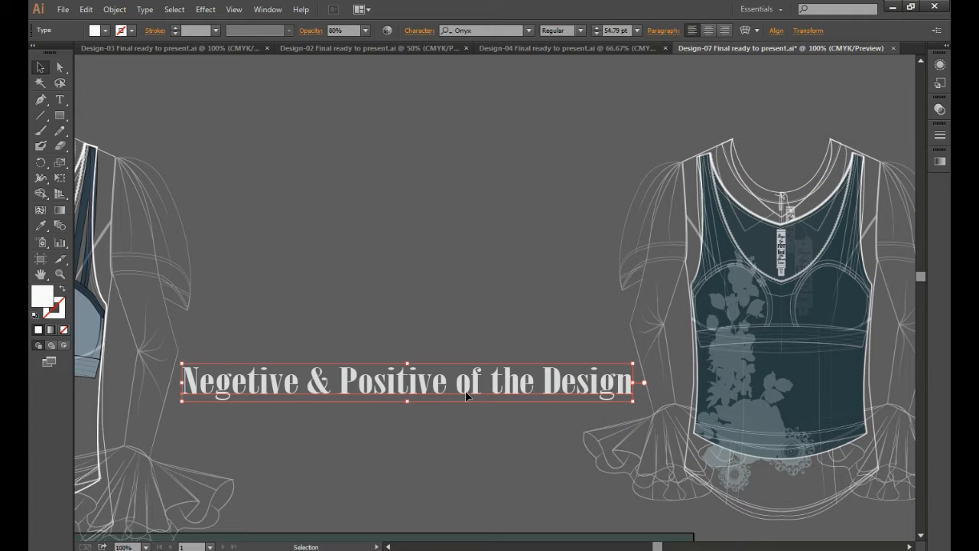
{"action": "key", "text": "Delete"}
{"action": "left_click_drag", "start_coordinate": [353, 420], "coordinate": [518, 413]}
{"action": "left_click_drag", "start_coordinate": [880, 334], "coordinate": [578, 314]}
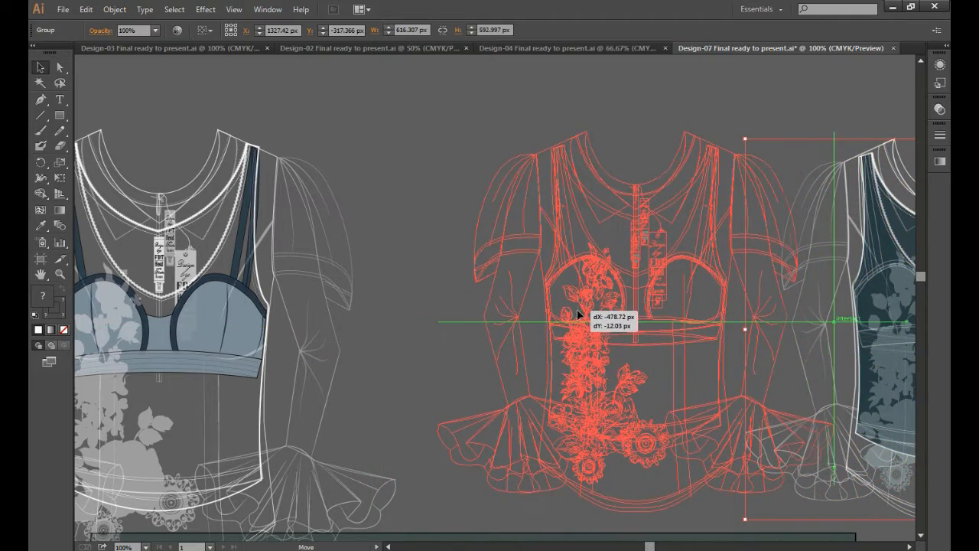
{"action": "left_click_drag", "start_coordinate": [373, 330], "coordinate": [507, 296]}
{"action": "left_click", "coordinate": [517, 287]}
{"action": "left_click_drag", "start_coordinate": [784, 284], "coordinate": [765, 308]}
{"action": "scroll", "coordinate": [477, 220], "scroll_direction": "up", "scroll_amount": 2}
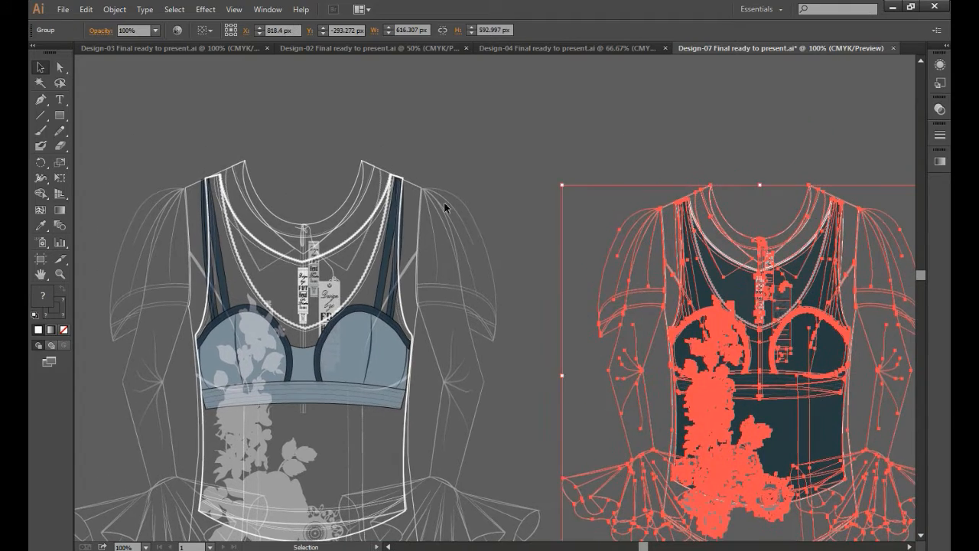
{"action": "left_click", "coordinate": [544, 366]}
Move the light blue garment group further up and away from the teal garment.
{"action": "scroll", "coordinate": [543, 360], "scroll_direction": "up", "scroll_amount": 5}
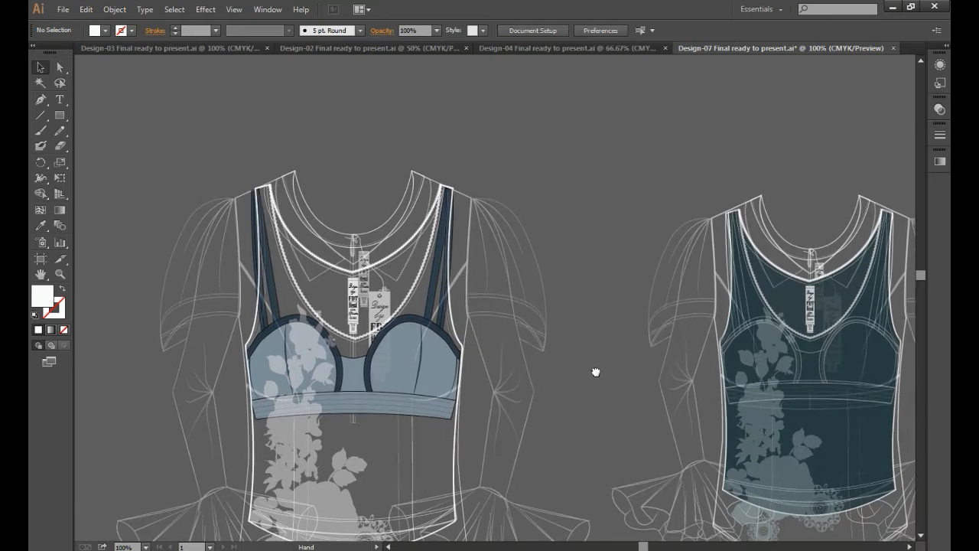
{"action": "left_click_drag", "start_coordinate": [427, 523], "coordinate": [327, 289]}
{"action": "left_click", "coordinate": [522, 373]}
Ungroup the light blue garment and pull its sleeved, ruffled blouse layer down away from the other layers.
{"action": "left_click", "coordinate": [406, 284]}
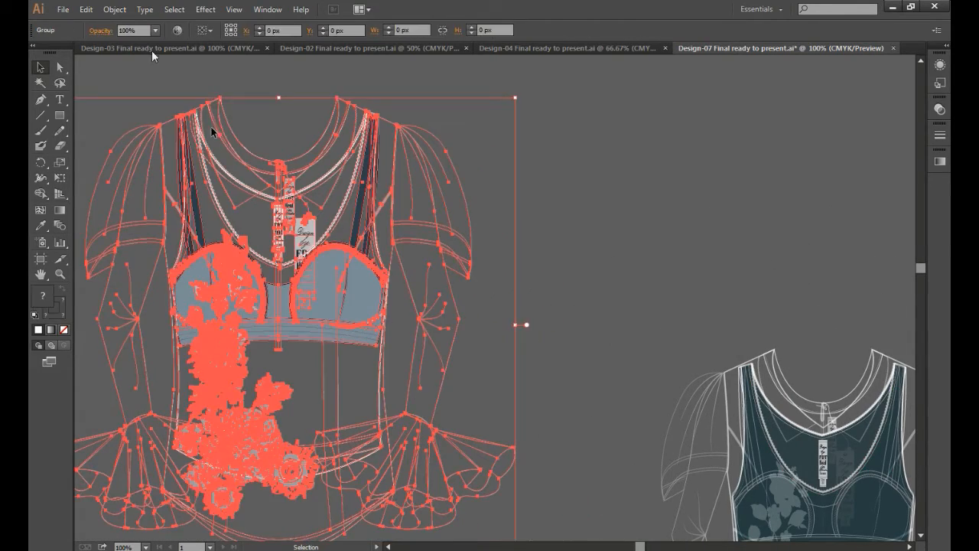
{"action": "left_click", "coordinate": [116, 10]}
{"action": "left_click", "coordinate": [146, 71]}
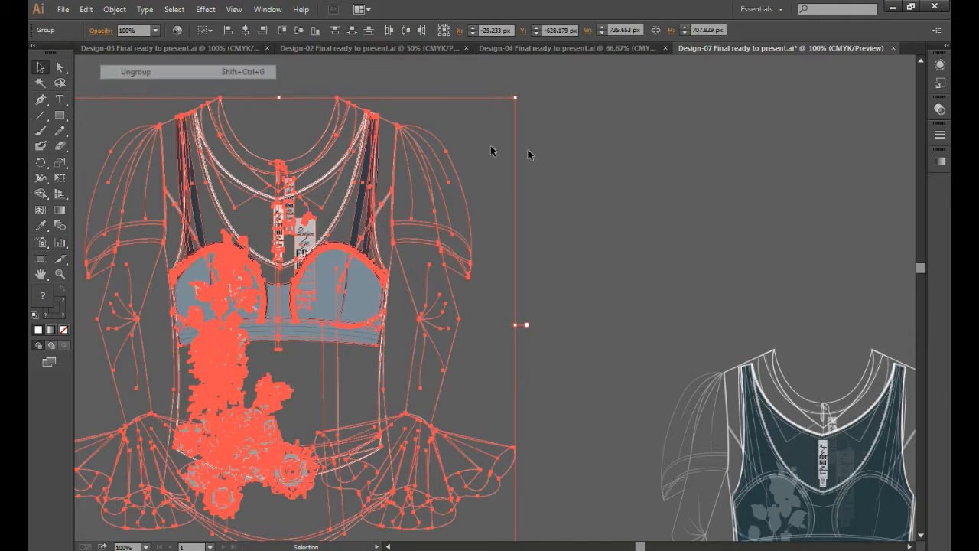
{"action": "left_click", "coordinate": [498, 189]}
{"action": "left_click_drag", "start_coordinate": [469, 222], "coordinate": [481, 414]}
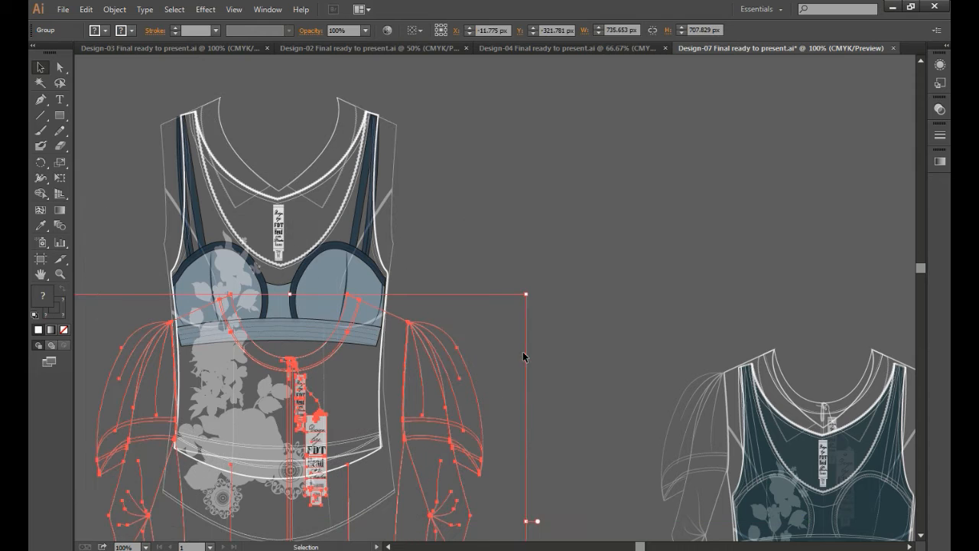
Move the remaining sleeveless layers of the light blue garment up, clear of the sleeved blouse.
{"action": "left_click_drag", "start_coordinate": [533, 289], "coordinate": [531, 453]}
{"action": "left_click_drag", "start_coordinate": [358, 357], "coordinate": [352, 135]}
{"action": "left_click", "coordinate": [518, 251]}
{"action": "left_click_drag", "start_coordinate": [515, 242], "coordinate": [463, 353]}
{"action": "left_click_drag", "start_coordinate": [350, 380], "coordinate": [308, 299]}
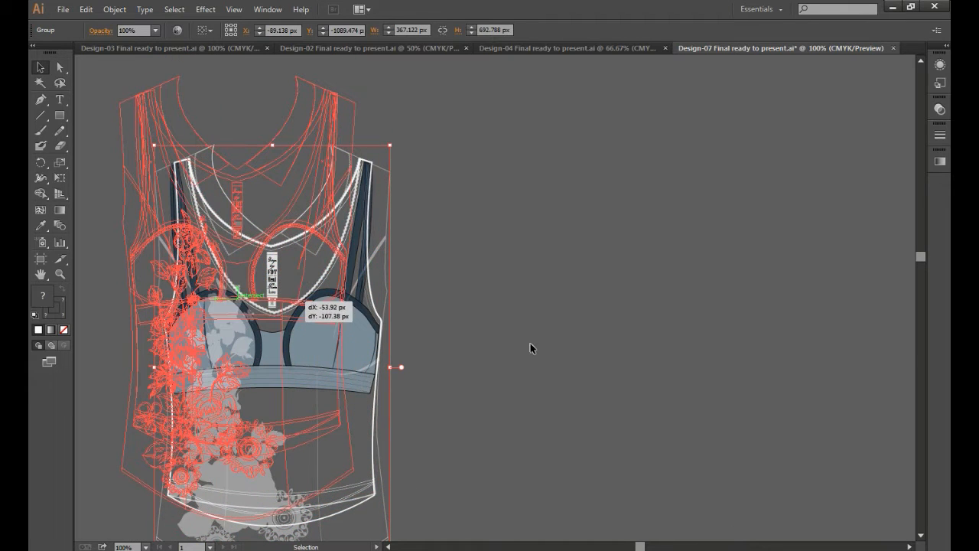
{"action": "left_click", "coordinate": [531, 344]}
Ungroup the teal garment and pull its sleeved blouse layer down off the sleeveless layers.
{"action": "left_click_drag", "start_coordinate": [612, 363], "coordinate": [450, 49]}
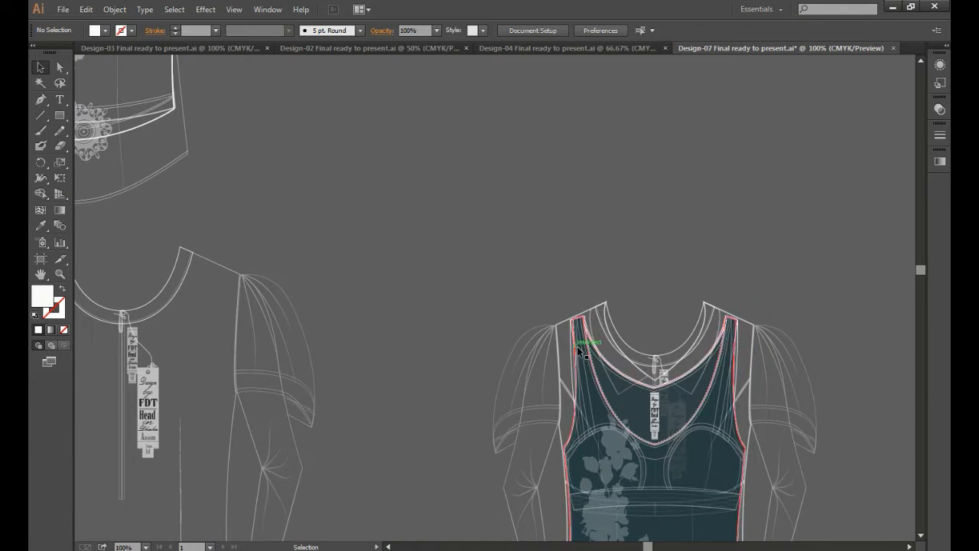
{"action": "left_click", "coordinate": [579, 348]}
{"action": "right_click", "coordinate": [676, 326]}
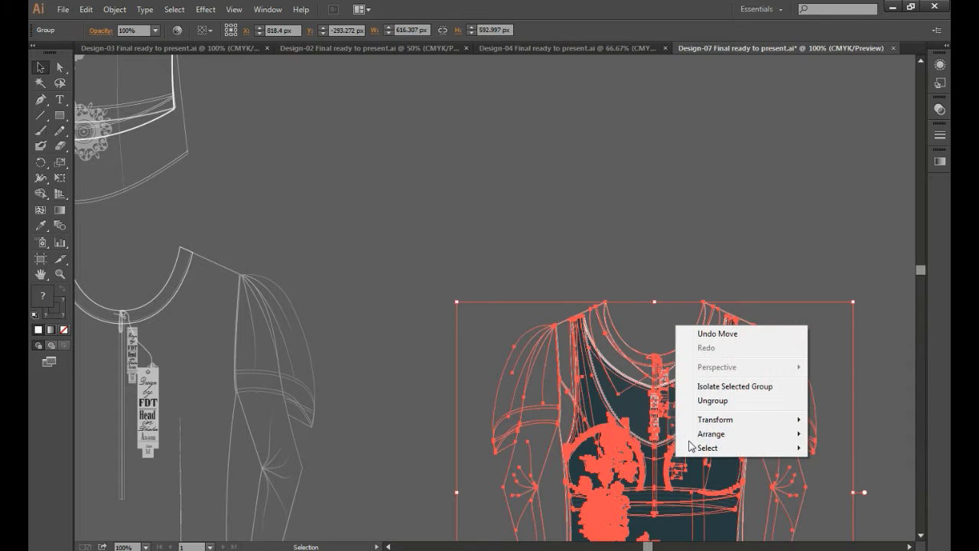
{"action": "left_click", "coordinate": [713, 400]}
{"action": "left_click", "coordinate": [696, 232]}
{"action": "left_click_drag", "start_coordinate": [784, 359], "coordinate": [794, 508]}
{"action": "left_click", "coordinate": [833, 387]}
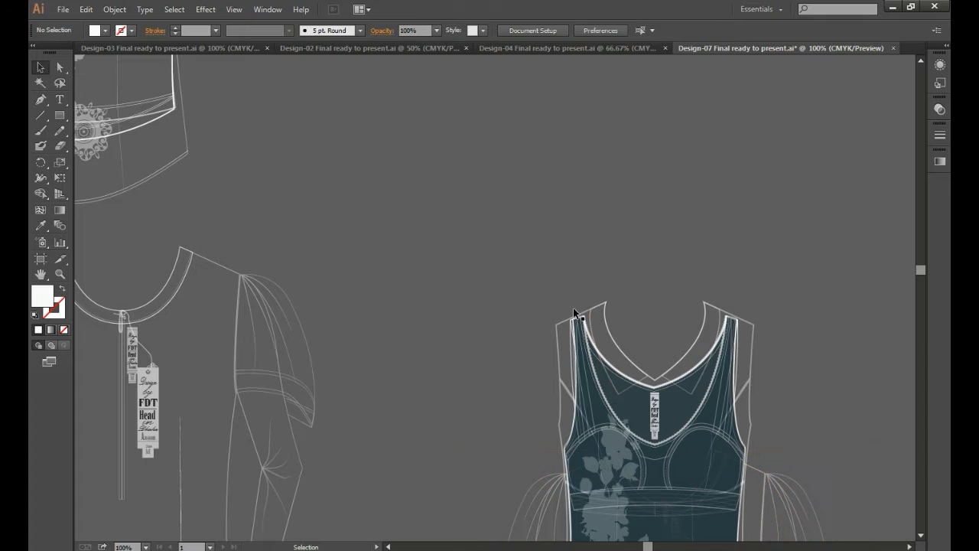
Move the teal garment's remaining sleeveless layers up beside the light blue garment's sleeveless layers.
{"action": "left_click_drag", "start_coordinate": [670, 414], "coordinate": [556, 181]}
{"action": "left_click_drag", "start_coordinate": [617, 166], "coordinate": [789, 356]}
{"action": "left_click_drag", "start_coordinate": [644, 473], "coordinate": [786, 282]}
{"action": "left_click_drag", "start_coordinate": [786, 282], "coordinate": [761, 330]}
{"action": "left_click", "coordinate": [520, 344]}
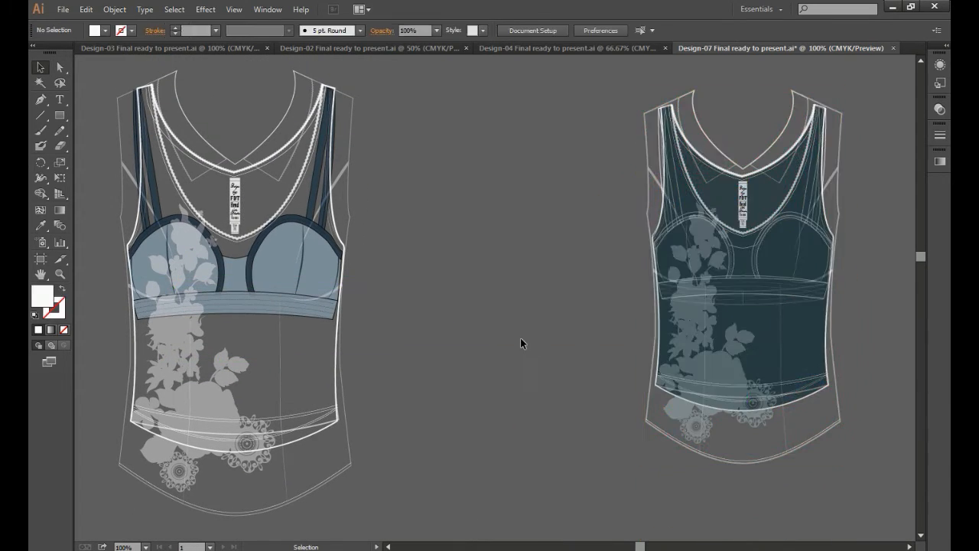
Ungroup the sleeveless layers of both the light blue and the teal garments.
{"action": "right_click", "coordinate": [332, 297]}
{"action": "left_click", "coordinate": [368, 372]}
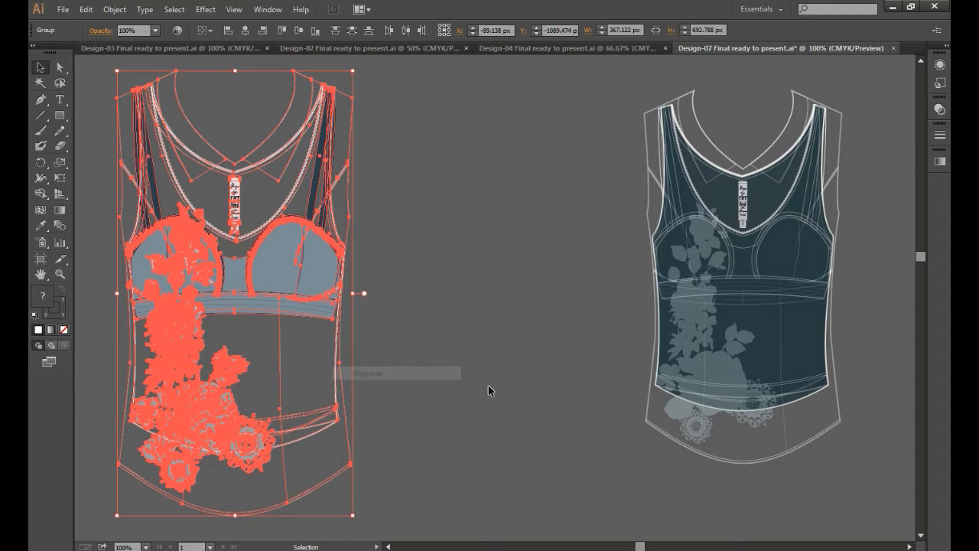
{"action": "right_click", "coordinate": [752, 340]}
{"action": "left_click", "coordinate": [787, 414]}
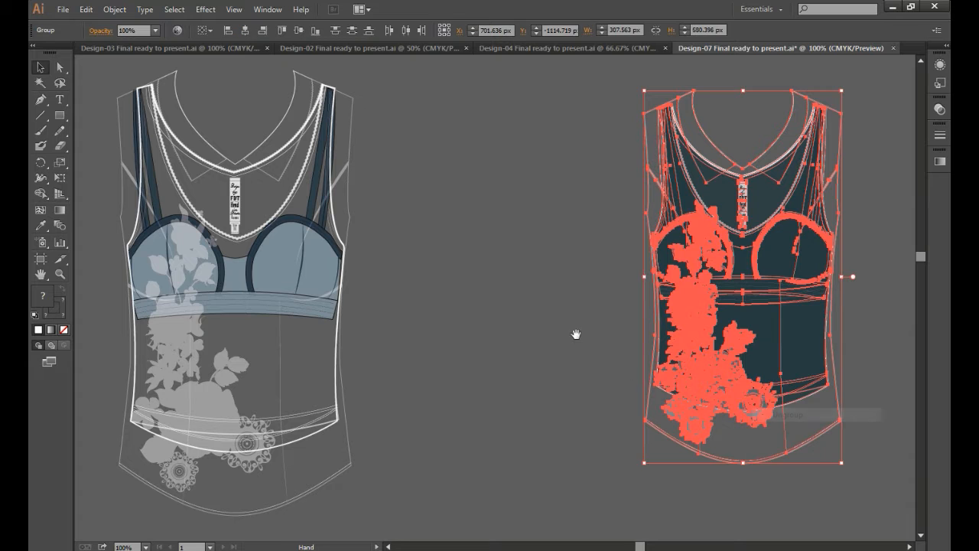
Try to pull the collared shirt and tank top down together off the light blue bra, and undo the move.
{"action": "left_click_drag", "start_coordinate": [596, 263], "coordinate": [619, 407]}
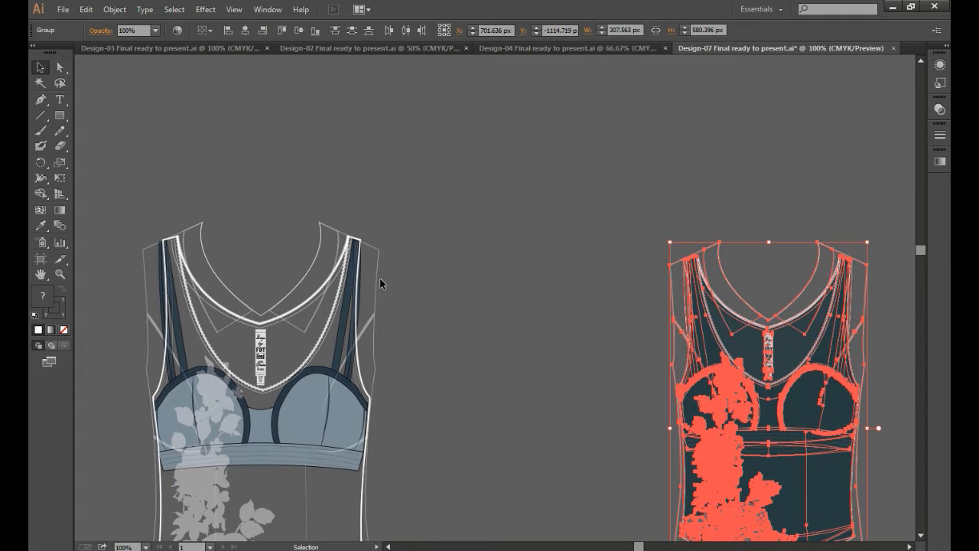
{"action": "left_click_drag", "start_coordinate": [374, 279], "coordinate": [381, 427]}
{"action": "left_click", "coordinate": [474, 358]}
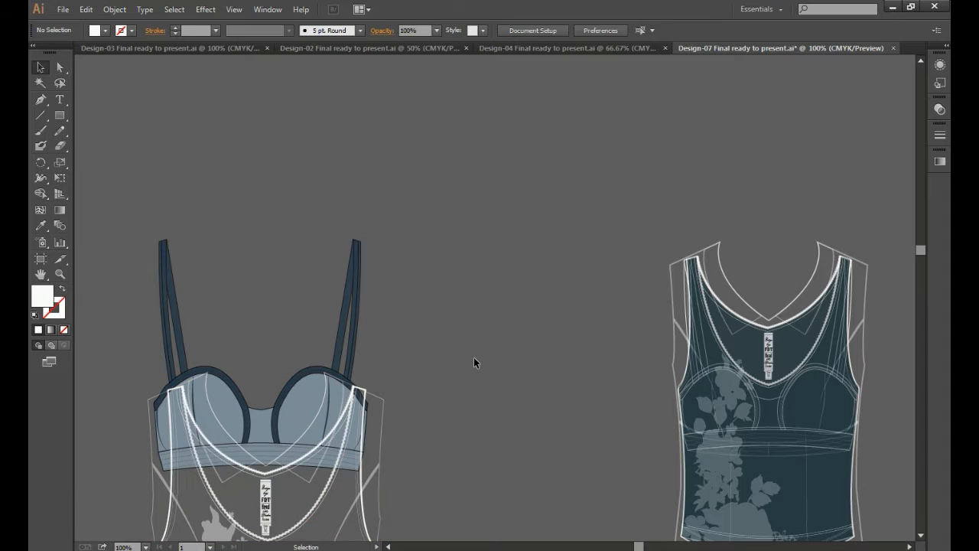
{"action": "key", "text": "ctrl+z"}
{"action": "key", "text": "ctrl+z"}
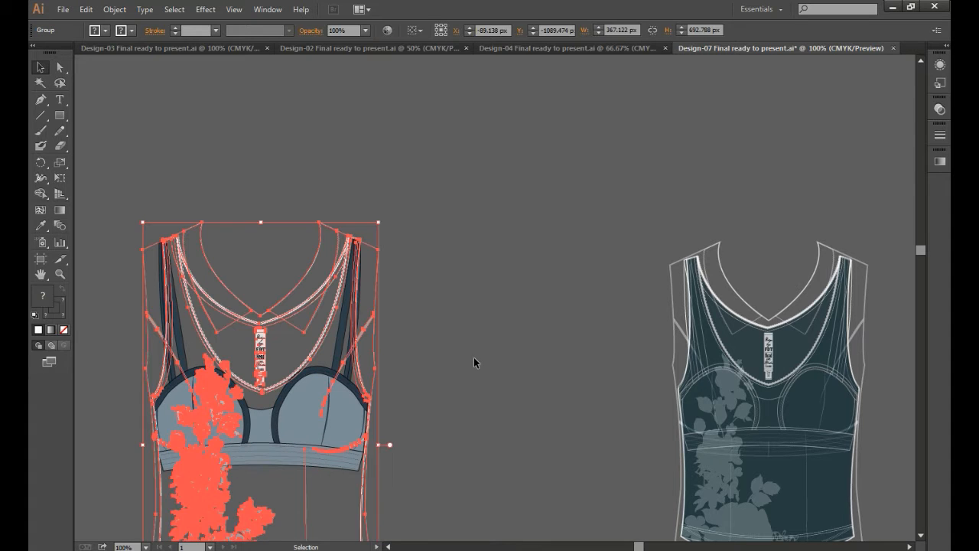
{"action": "left_click", "coordinate": [474, 357]}
Ungroup the collared shirt and tank top layers over the light blue bra, and move the collared shirt down.
{"action": "left_click", "coordinate": [379, 276]}
{"action": "right_click", "coordinate": [378, 276]}
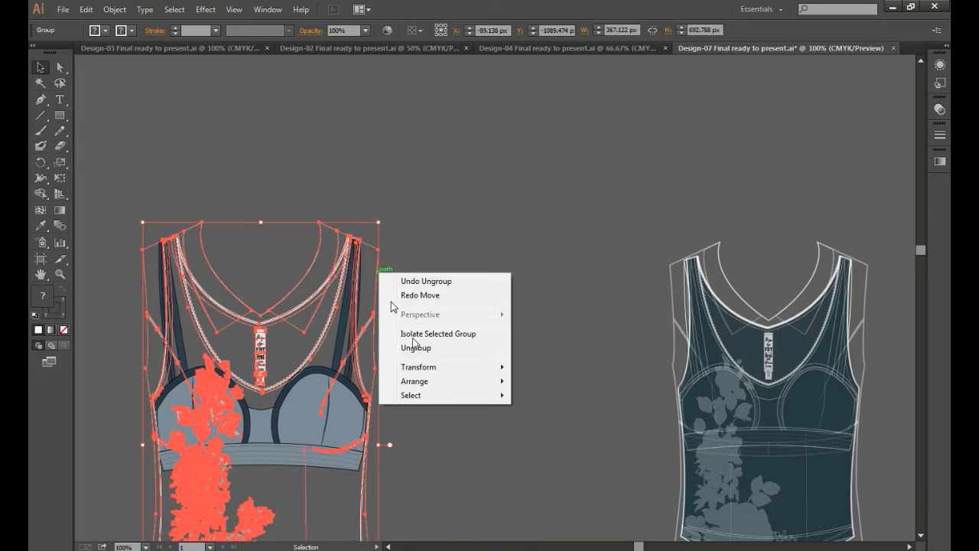
{"action": "left_click", "coordinate": [428, 349]}
{"action": "left_click", "coordinate": [492, 375]}
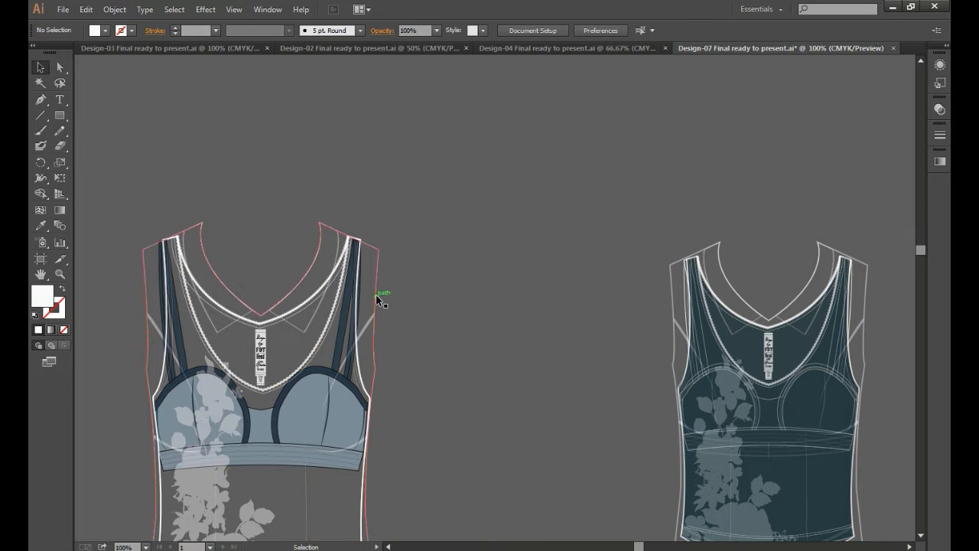
{"action": "left_click", "coordinate": [376, 296]}
{"action": "left_click_drag", "start_coordinate": [381, 325], "coordinate": [383, 477]}
{"action": "left_click", "coordinate": [240, 226]}
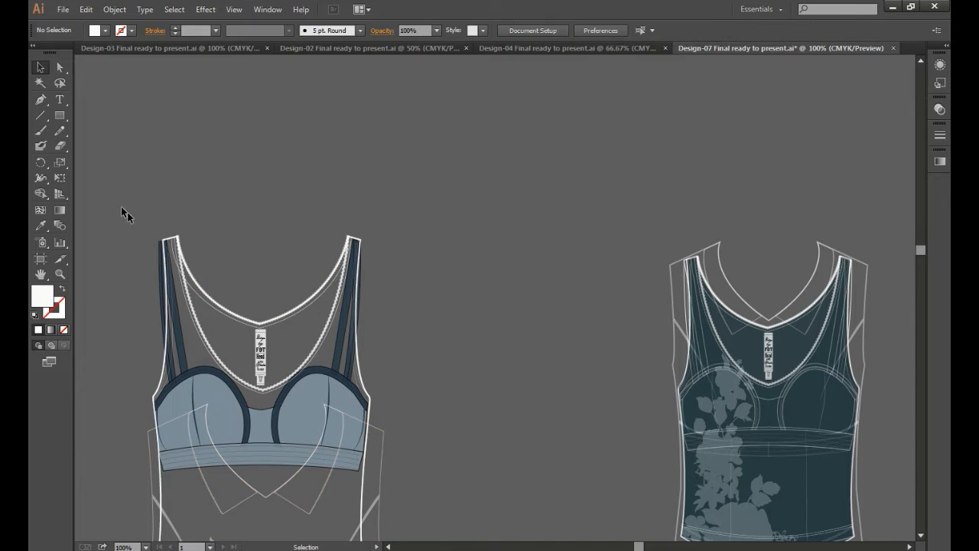
Move the white-outlined tank top together with the light blue bra up above the collared shirt.
{"action": "left_click_drag", "start_coordinate": [373, 330], "coordinate": [374, 330]}
{"action": "left_click_drag", "start_coordinate": [371, 377], "coordinate": [390, 241]}
{"action": "left_click", "coordinate": [478, 286]}
Separate the teal garment's layers by moving its collared floral shirt down and its tank top group up.
{"action": "left_click", "coordinate": [752, 417]}
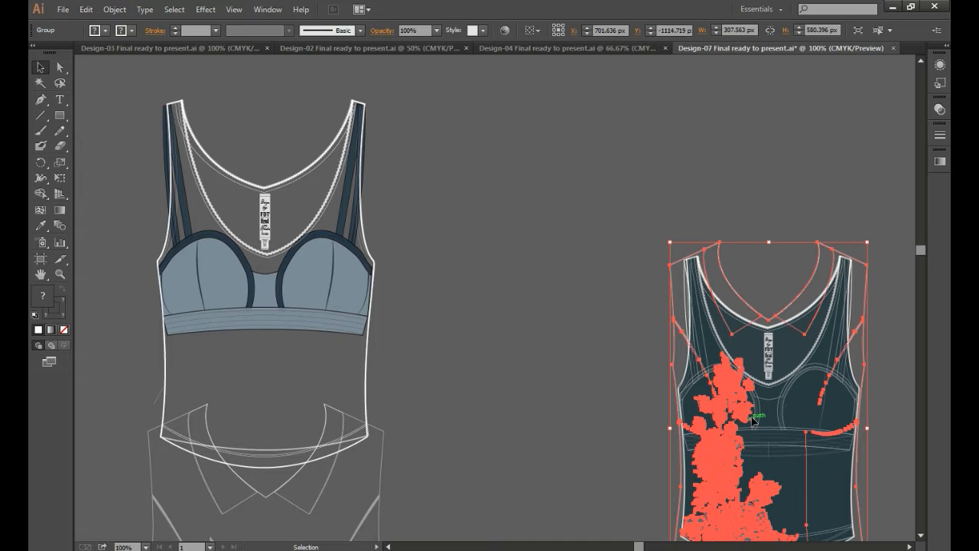
{"action": "left_click", "coordinate": [630, 408]}
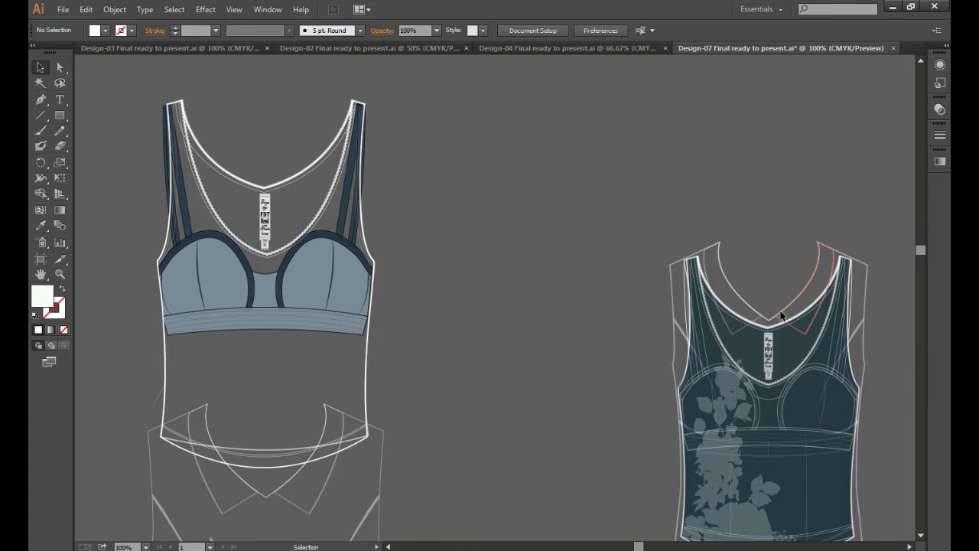
{"action": "left_click_drag", "start_coordinate": [781, 315], "coordinate": [787, 401]}
{"action": "left_click", "coordinate": [844, 280]}
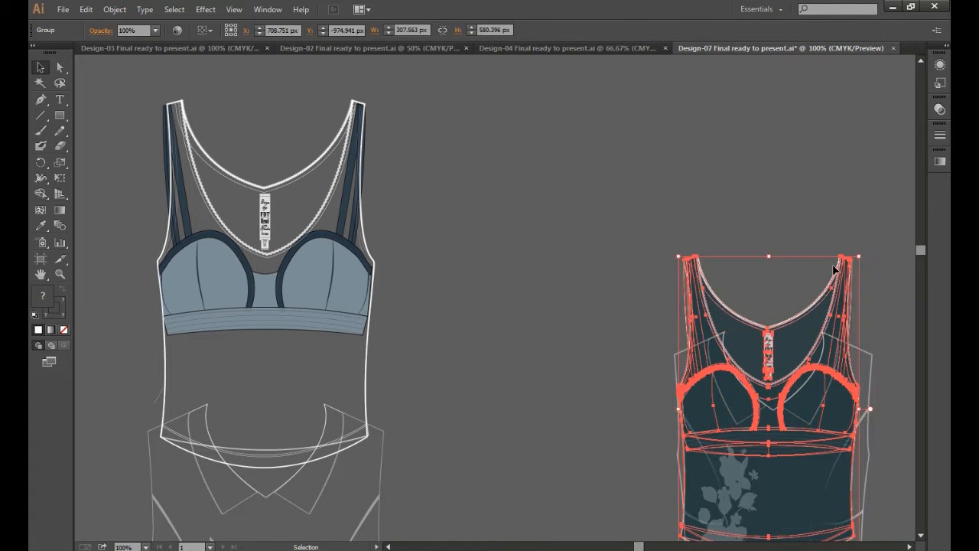
{"action": "left_click_drag", "start_coordinate": [822, 260], "coordinate": [788, 77]}
{"action": "left_click", "coordinate": [589, 482]}
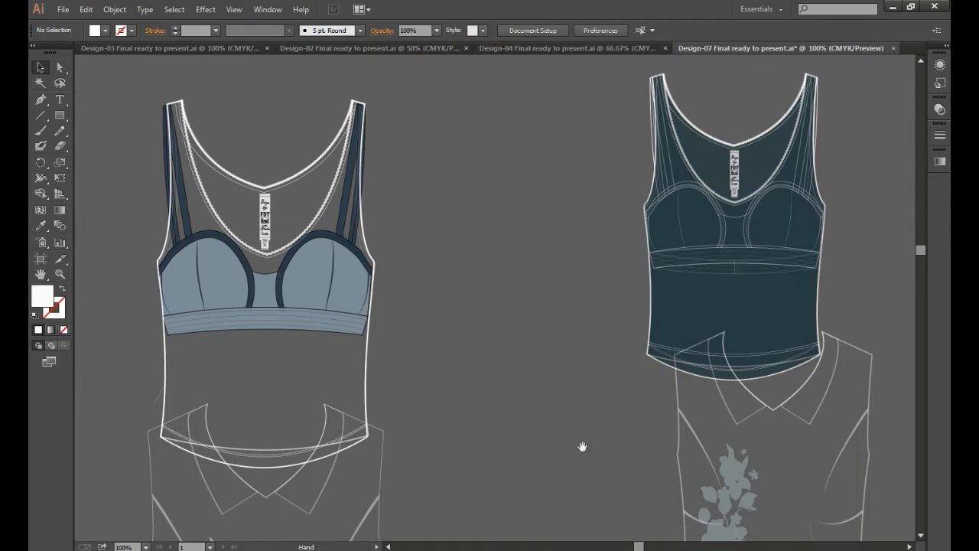
Shift both collared floral shirt layers further down, clear of the tank tops above them.
{"action": "left_click_drag", "start_coordinate": [582, 447], "coordinate": [560, 304]}
{"action": "left_click_drag", "start_coordinate": [747, 255], "coordinate": [753, 314]}
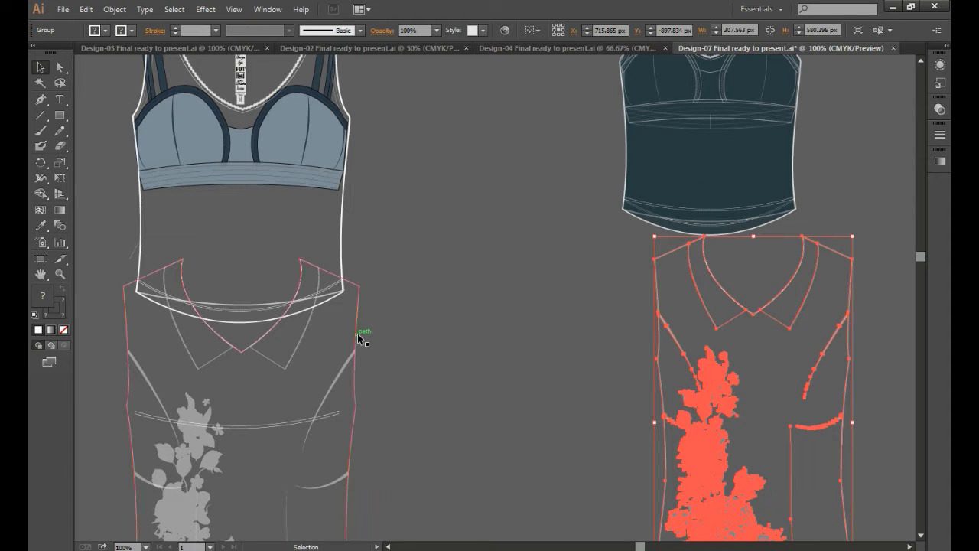
{"action": "left_click_drag", "start_coordinate": [357, 362], "coordinate": [356, 412]}
{"action": "left_click", "coordinate": [532, 372]}
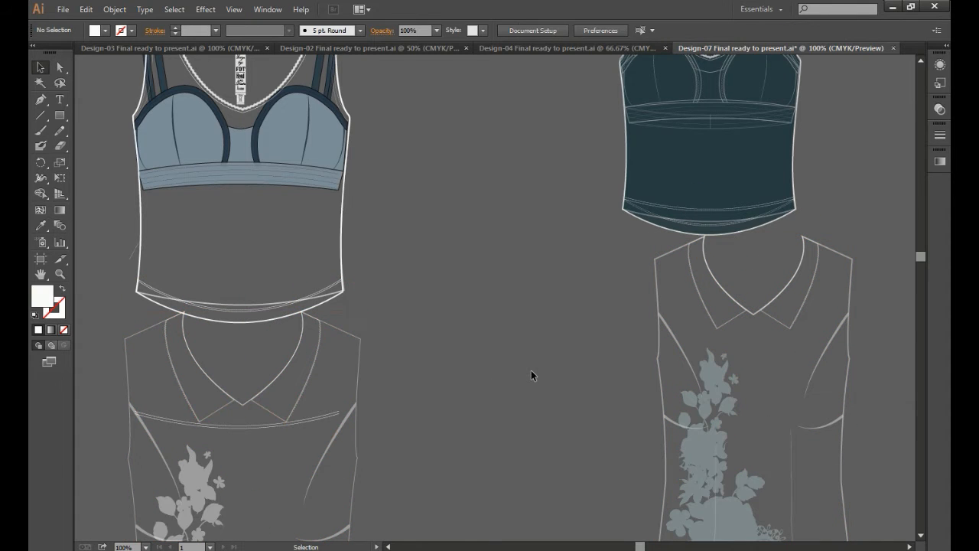
Try to move the light blue bra up on its own out of the tank top, and undo the move.
{"action": "left_click_drag", "start_coordinate": [573, 344], "coordinate": [573, 544]}
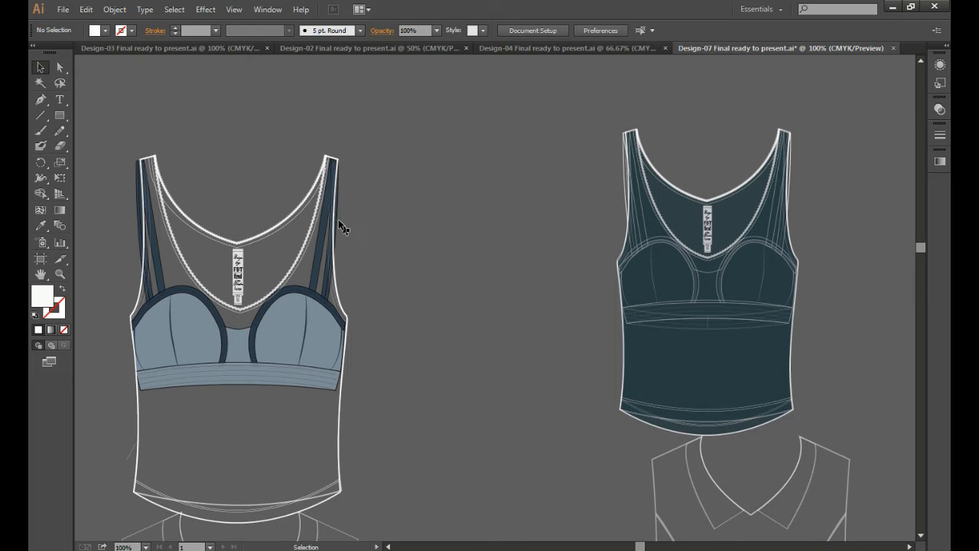
{"action": "left_click_drag", "start_coordinate": [343, 215], "coordinate": [343, 159]}
{"action": "left_click", "coordinate": [516, 157]}
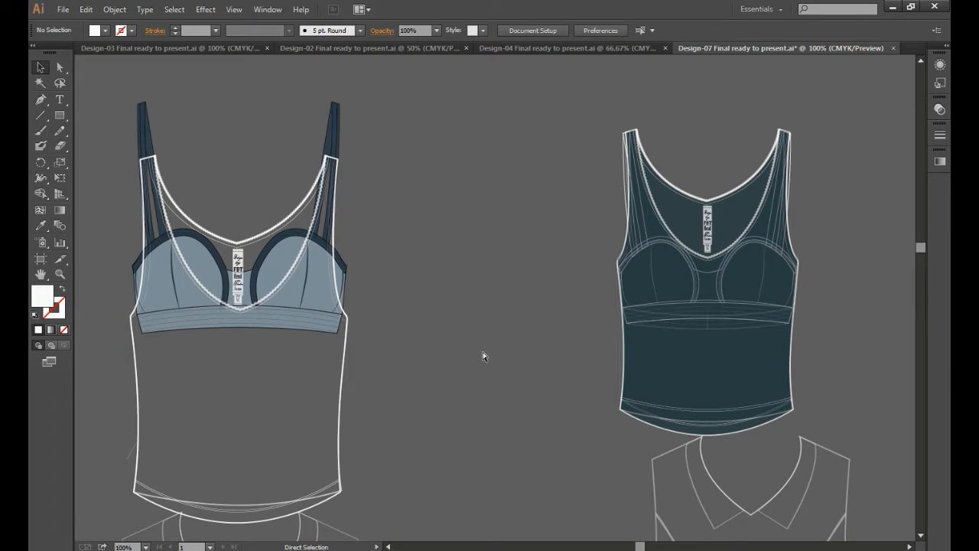
{"action": "key", "text": "ctrl+z"}
Move the white-outlined tank top with its bra, and the teal tank top group, further up from the collared shirts.
{"action": "left_click_drag", "start_coordinate": [280, 179], "coordinate": [380, 264]}
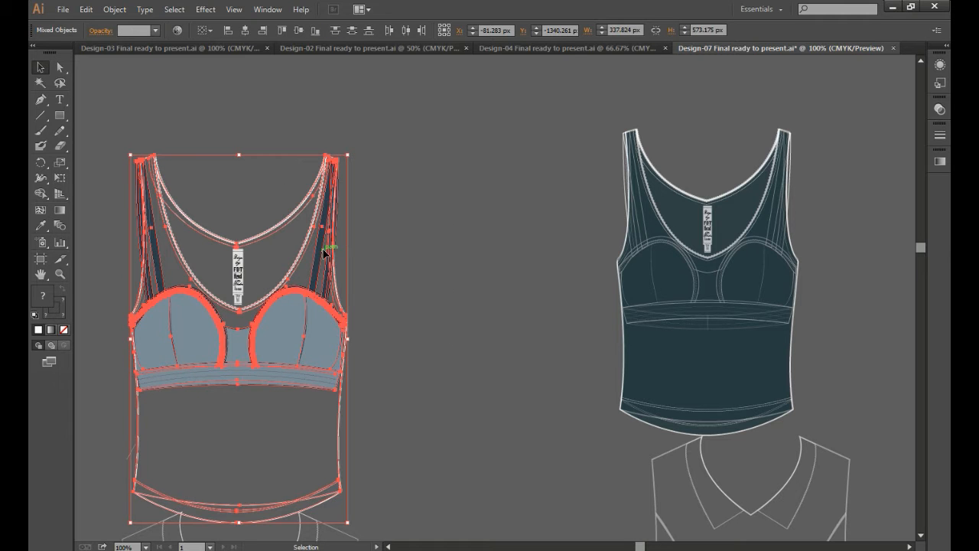
{"action": "left_click_drag", "start_coordinate": [320, 254], "coordinate": [321, 194]}
{"action": "left_click", "coordinate": [490, 297]}
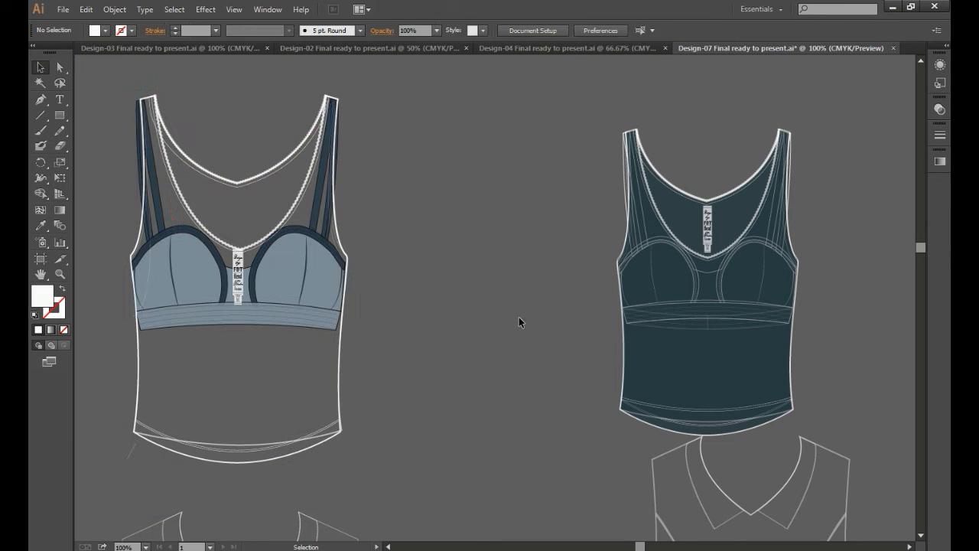
{"action": "left_click_drag", "start_coordinate": [775, 298], "coordinate": [766, 250]}
{"action": "key", "text": "space"}
{"action": "left_click_drag", "start_coordinate": [483, 298], "coordinate": [479, 356]}
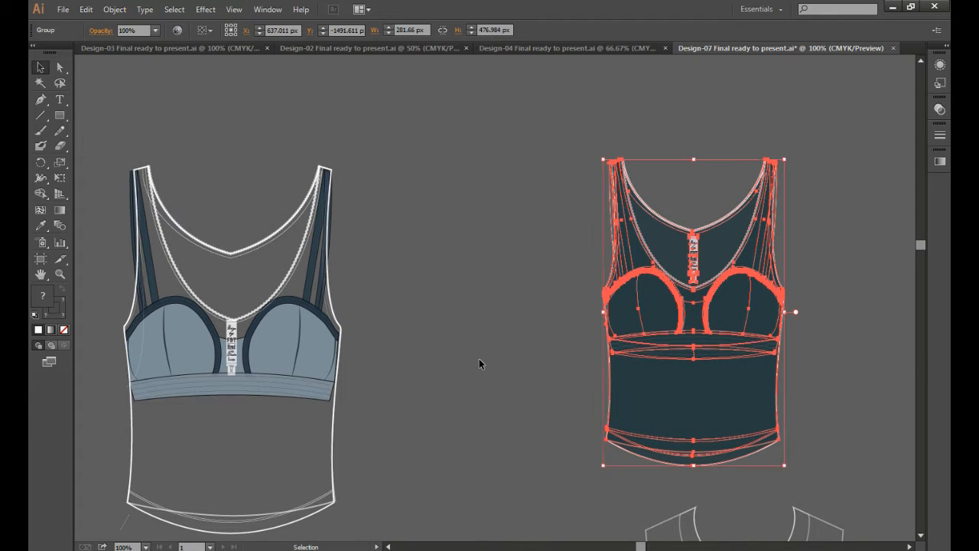
{"action": "left_click", "coordinate": [479, 358]}
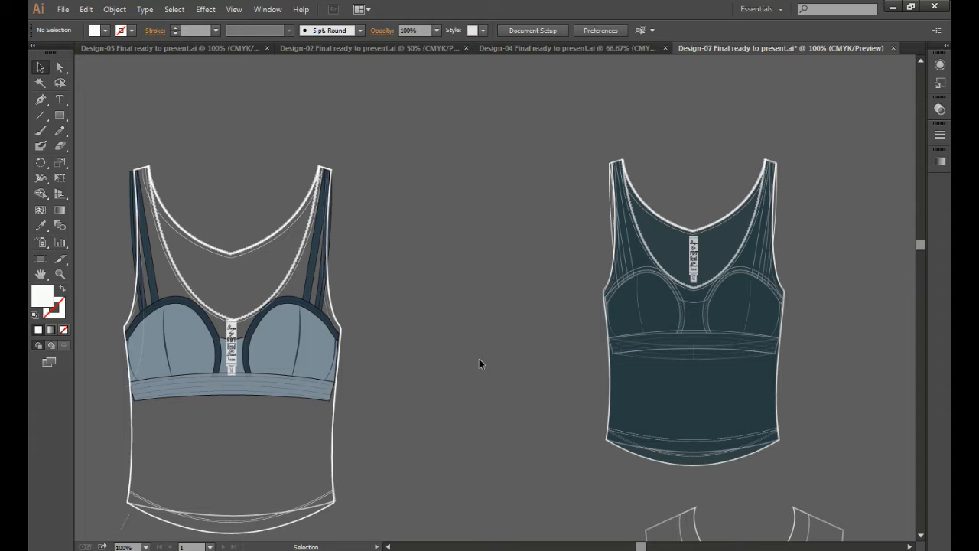
Move the light blue bra up out of the white-outlined tank top so it sits above it.
{"action": "left_click", "coordinate": [318, 344]}
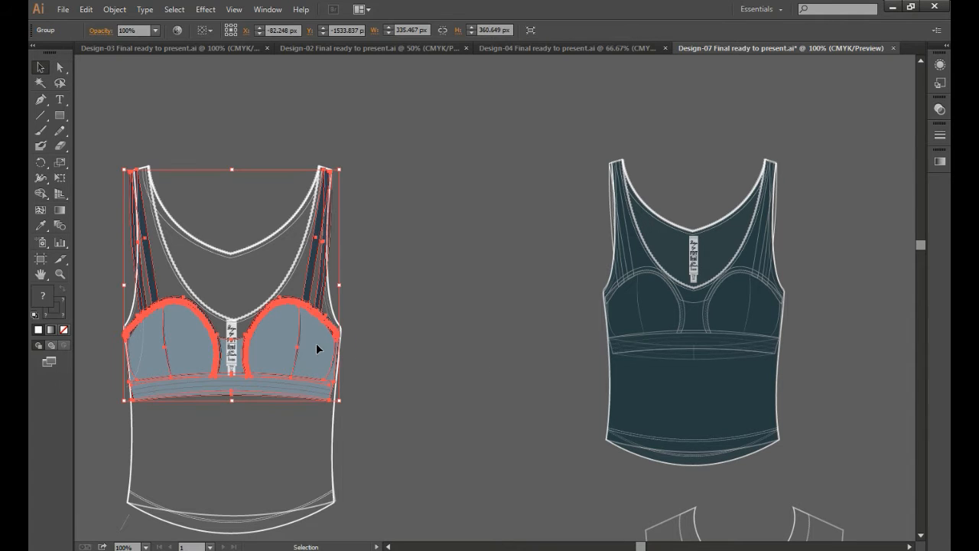
{"action": "left_click", "coordinate": [361, 221]}
{"action": "left_click_drag", "start_coordinate": [333, 213], "coordinate": [340, 99]}
{"action": "left_click_drag", "start_coordinate": [424, 207], "coordinate": [451, 445]}
{"action": "left_click_drag", "start_coordinate": [361, 362], "coordinate": [368, 229]}
{"action": "left_click", "coordinate": [512, 438]}
Ungroup the teal tank top group and move its outlined bra up above the tank top.
{"action": "left_click_drag", "start_coordinate": [744, 503], "coordinate": [721, 401]}
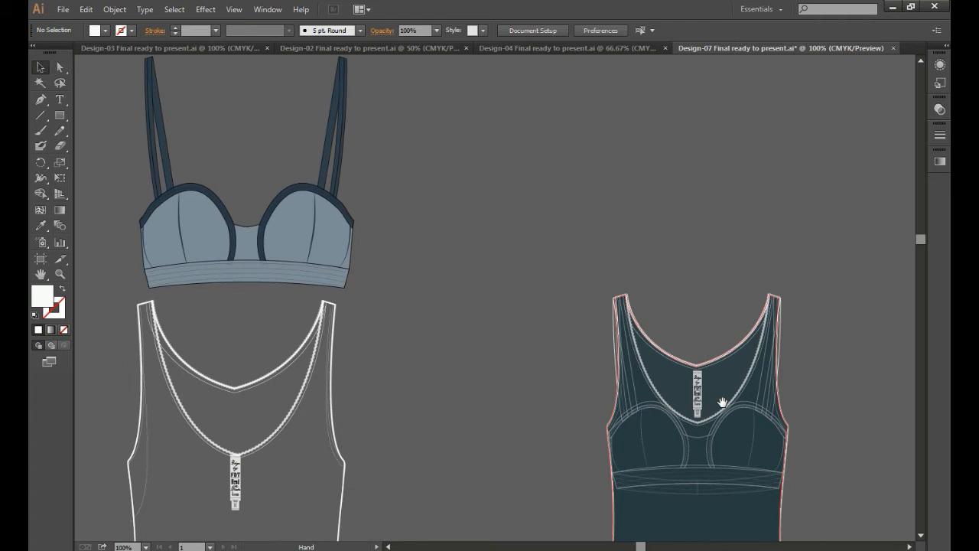
{"action": "left_click", "coordinate": [779, 352]}
{"action": "right_click", "coordinate": [779, 352]}
{"action": "left_click", "coordinate": [813, 427]}
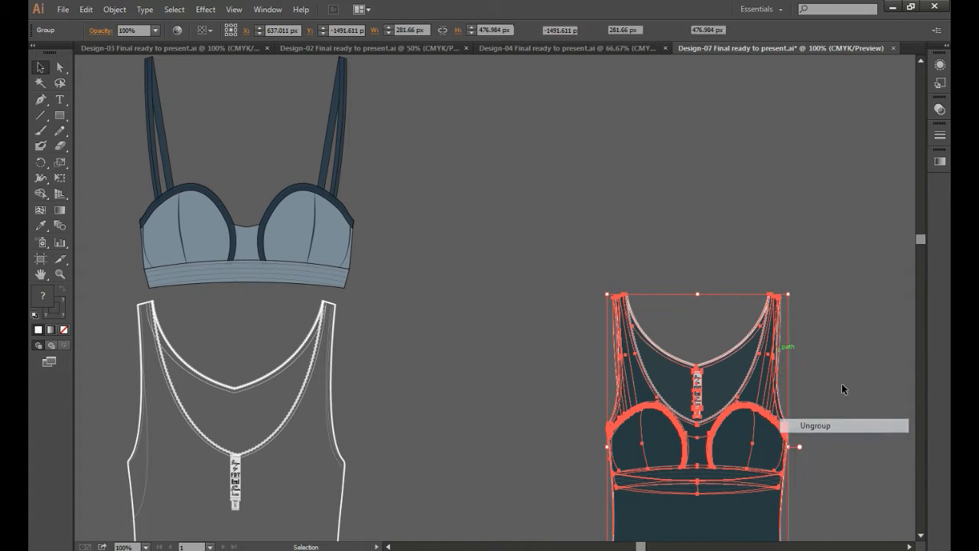
{"action": "left_click", "coordinate": [811, 367]}
{"action": "left_click_drag", "start_coordinate": [778, 350], "coordinate": [782, 145]}
{"action": "left_click", "coordinate": [909, 402]}
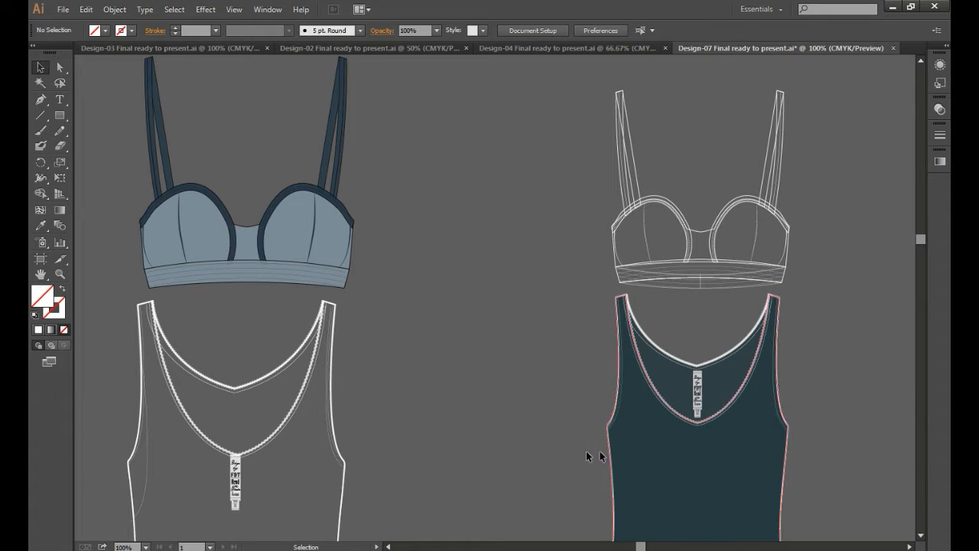
Add the text "Negetive & Positive" between the two garments, enlarge it to 48.75 pt and place it level with the bras.
{"action": "left_click_drag", "start_coordinate": [546, 456], "coordinate": [549, 404]}
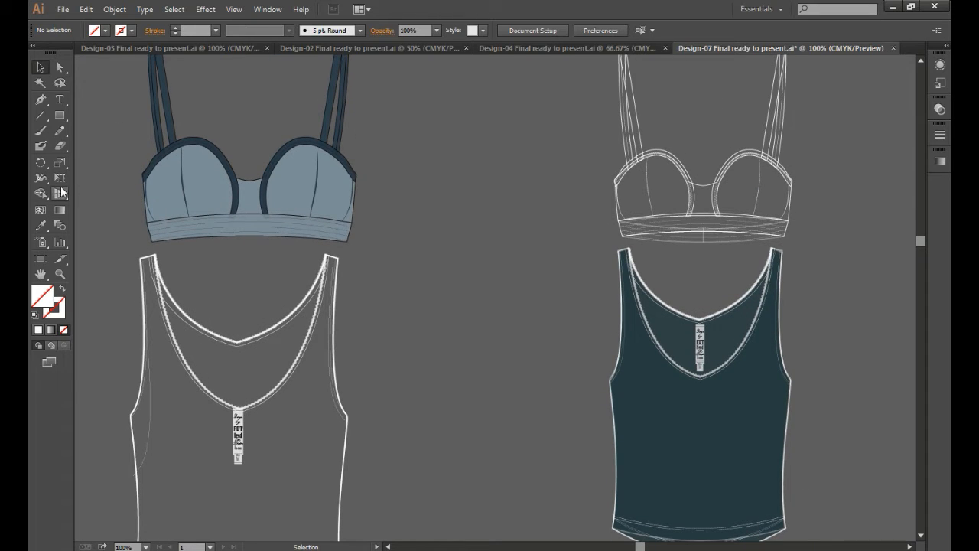
{"action": "left_click", "coordinate": [61, 100]}
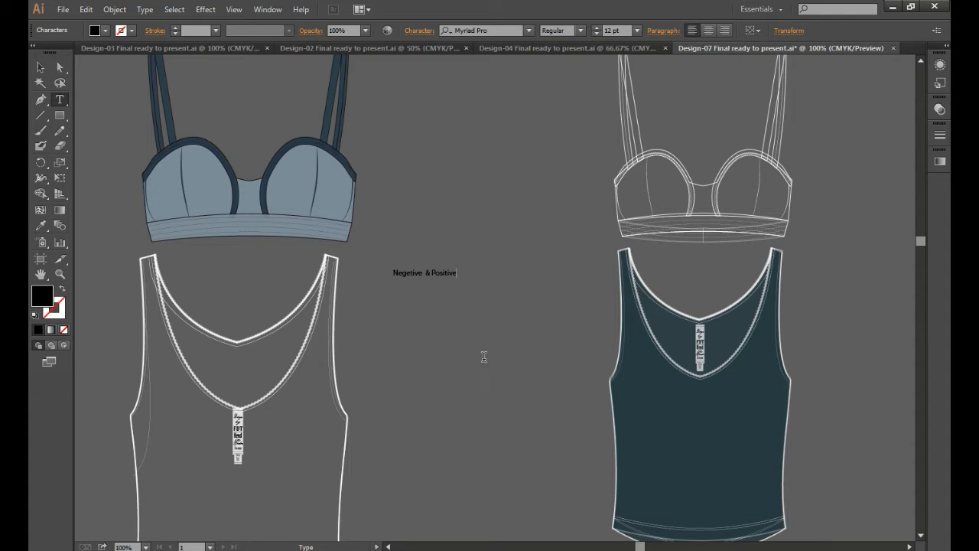
{"action": "left_click", "coordinate": [41, 66]}
{"action": "left_click_drag", "start_coordinate": [459, 280], "coordinate": [587, 310]}
{"action": "left_click", "coordinate": [520, 384]}
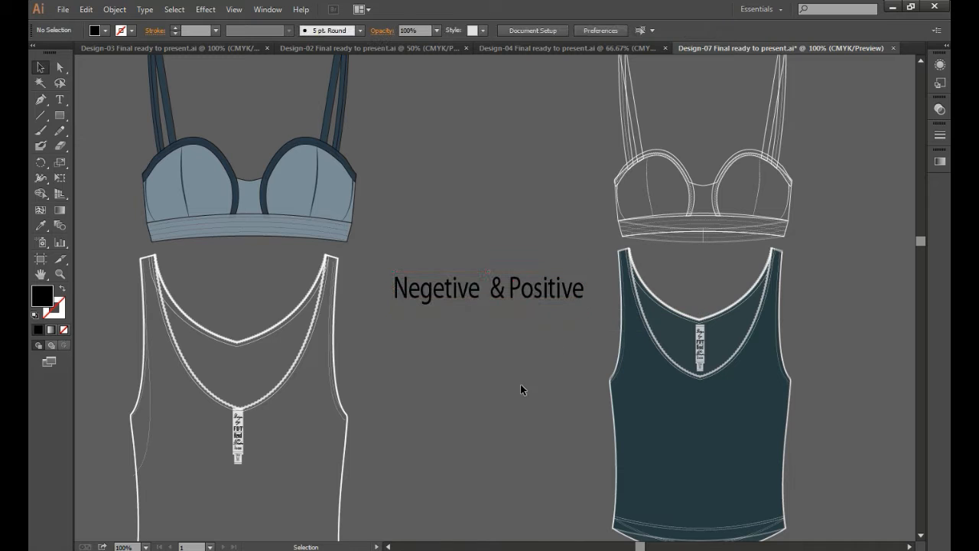
{"action": "left_click", "coordinate": [533, 280]}
{"action": "left_click_drag", "start_coordinate": [523, 306], "coordinate": [509, 201]}
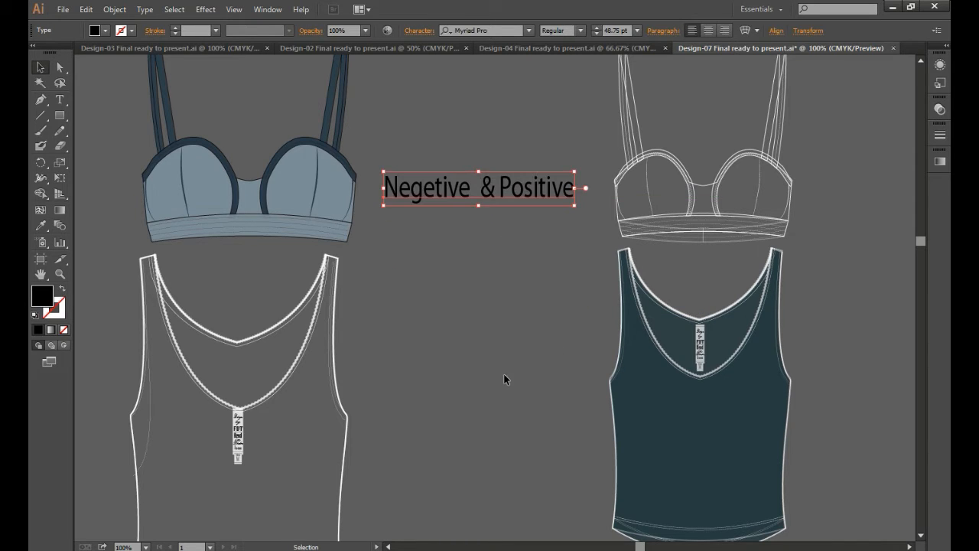
Give the "Negetive & Positive" text a white ffffff fill and no stroke.
{"action": "left_click", "coordinate": [61, 290]}
{"action": "left_click", "coordinate": [433, 298]}
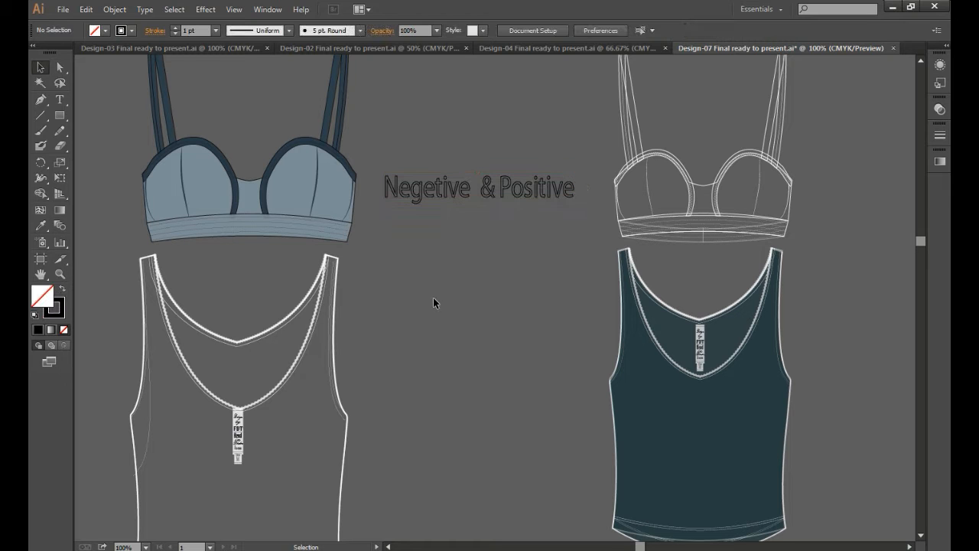
{"action": "left_click", "coordinate": [481, 196]}
{"action": "double_click", "coordinate": [49, 308]}
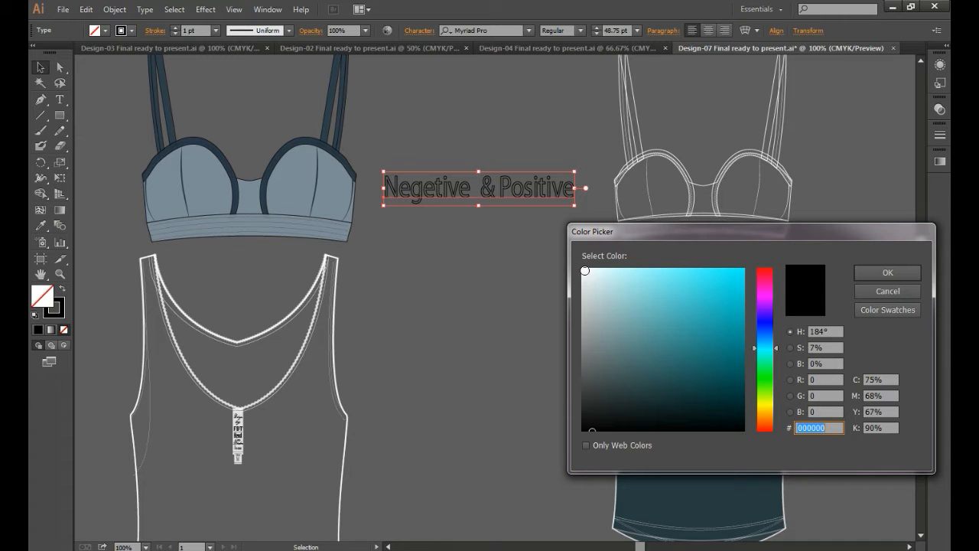
{"action": "type", "text": "ffffff"}
{"action": "left_click", "coordinate": [888, 272]}
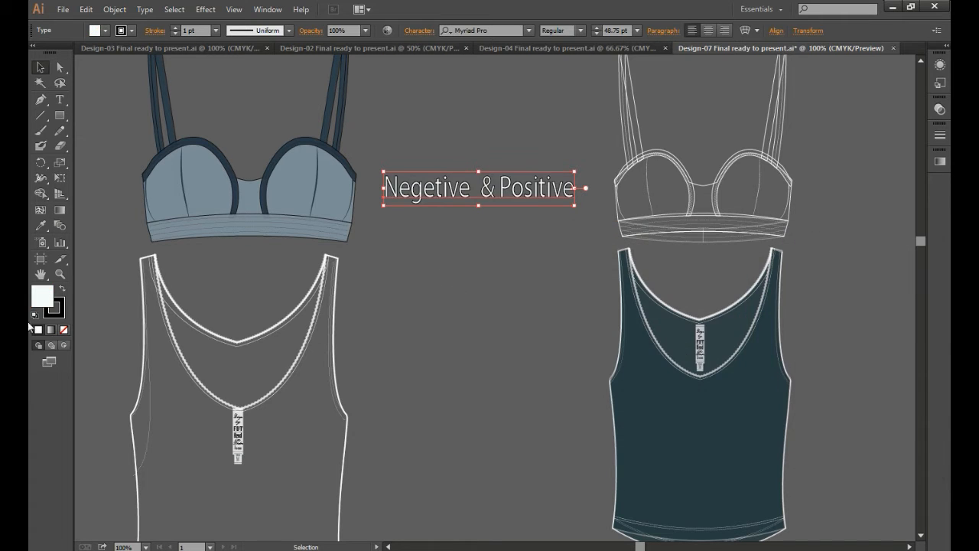
{"action": "left_click", "coordinate": [64, 330]}
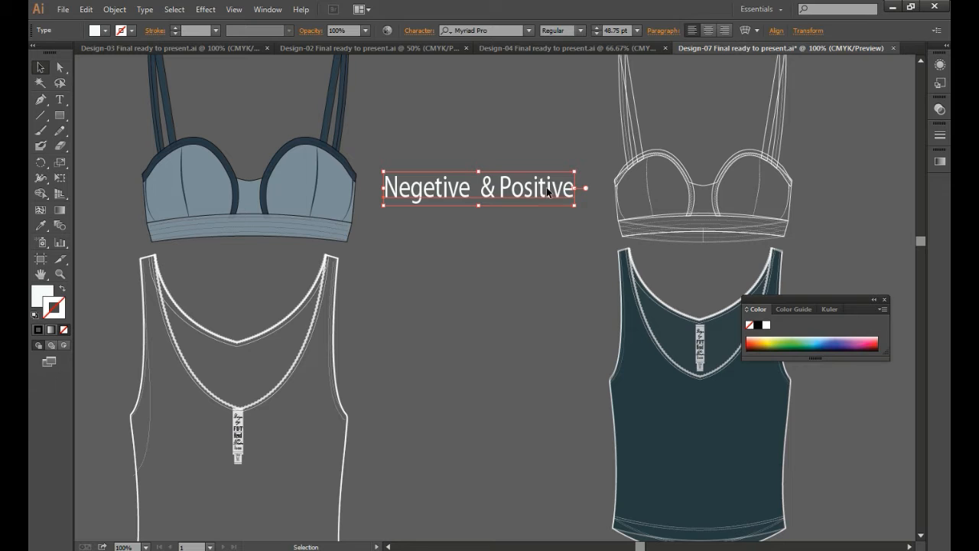
Widen the "Negetive & Positive" text on both sides to span the gap between the two bras.
{"action": "left_click_drag", "start_coordinate": [575, 205], "coordinate": [608, 200]}
{"action": "left_click_drag", "start_coordinate": [385, 201], "coordinate": [374, 201]}
{"action": "left_click", "coordinate": [380, 319]}
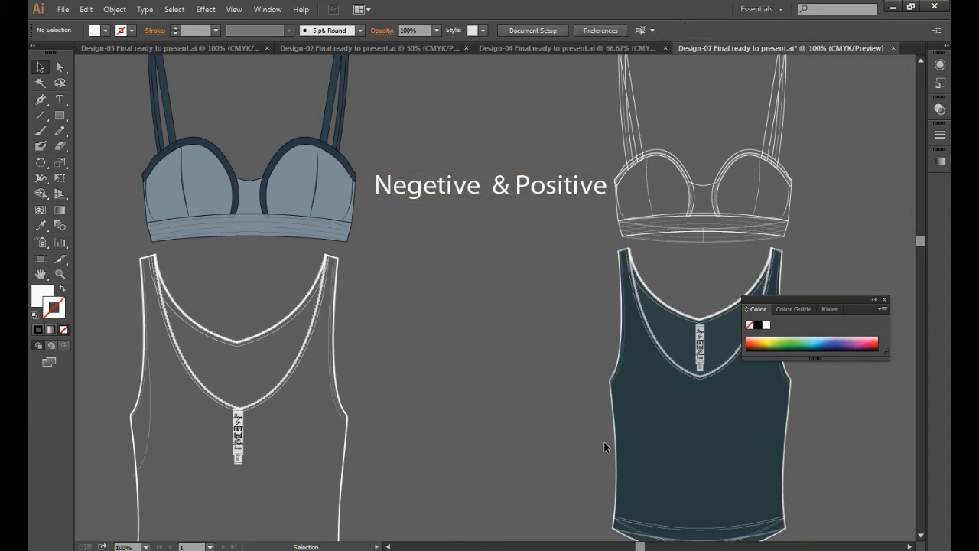
{"action": "left_click", "coordinate": [884, 300]}
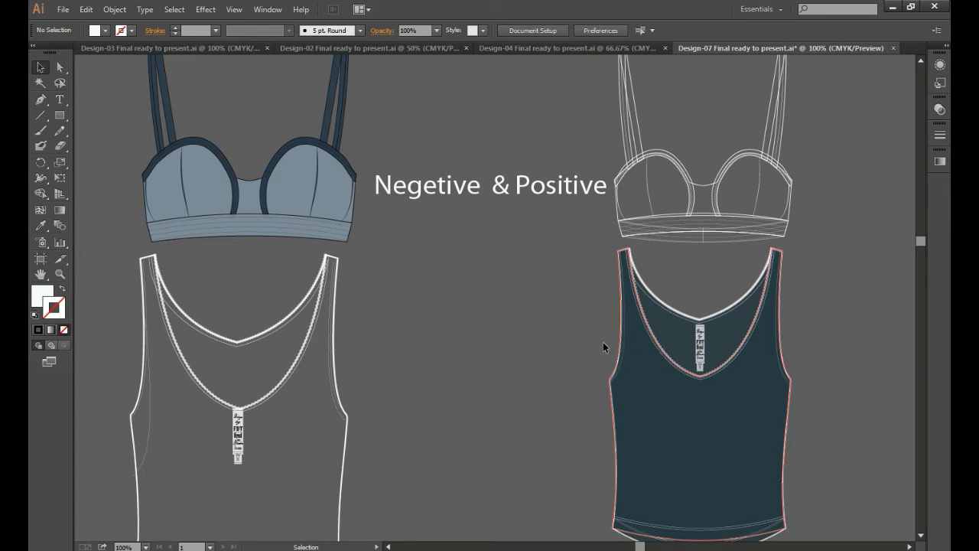
Look over the separated garment layers from the tank tops down through the shirts and ruffled outer layers to the artboard.
{"action": "key", "text": "space"}
{"action": "left_click_drag", "start_coordinate": [555, 313], "coordinate": [554, 313]}
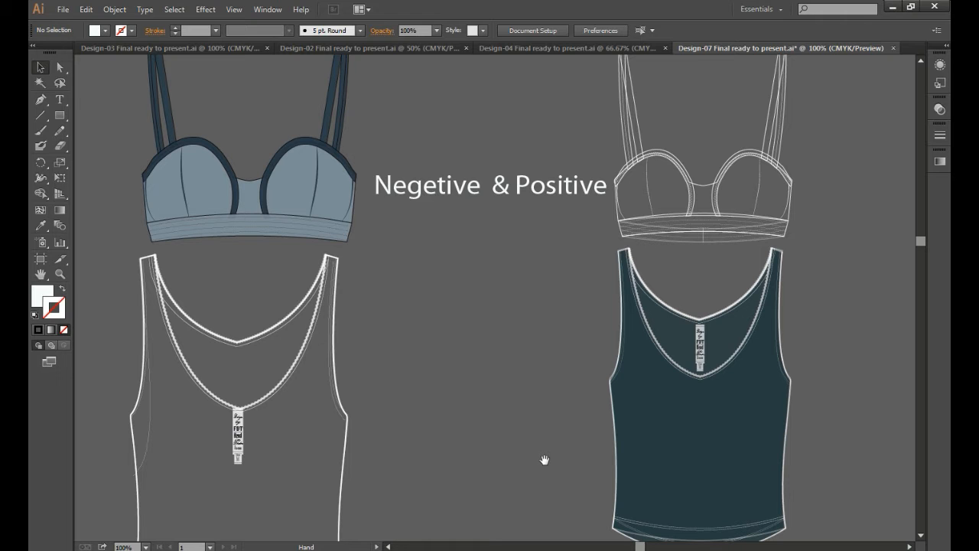
{"action": "left_click_drag", "start_coordinate": [539, 466], "coordinate": [542, 308]}
{"action": "left_click_drag", "start_coordinate": [524, 433], "coordinate": [529, 306]}
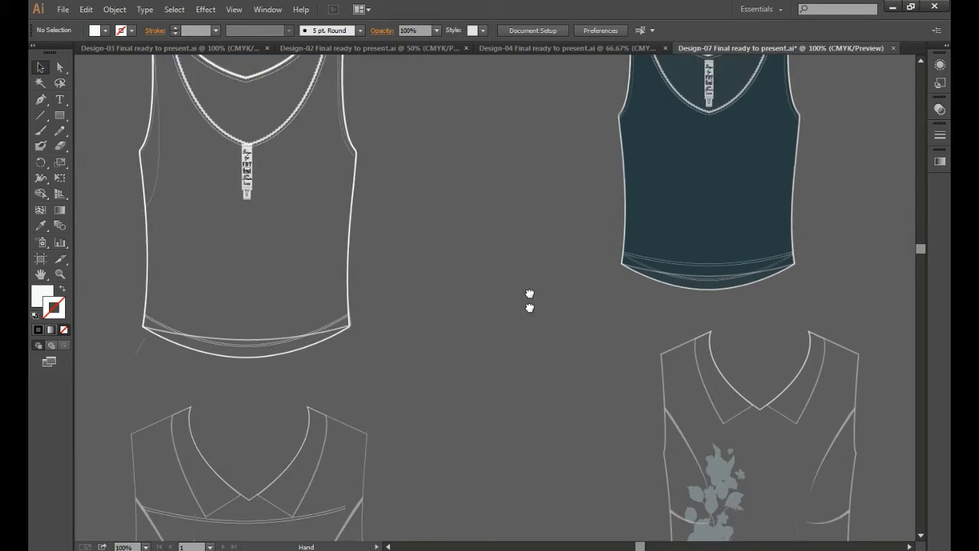
{"action": "left_click_drag", "start_coordinate": [534, 457], "coordinate": [540, 219]}
{"action": "left_click_drag", "start_coordinate": [533, 420], "coordinate": [534, 130]}
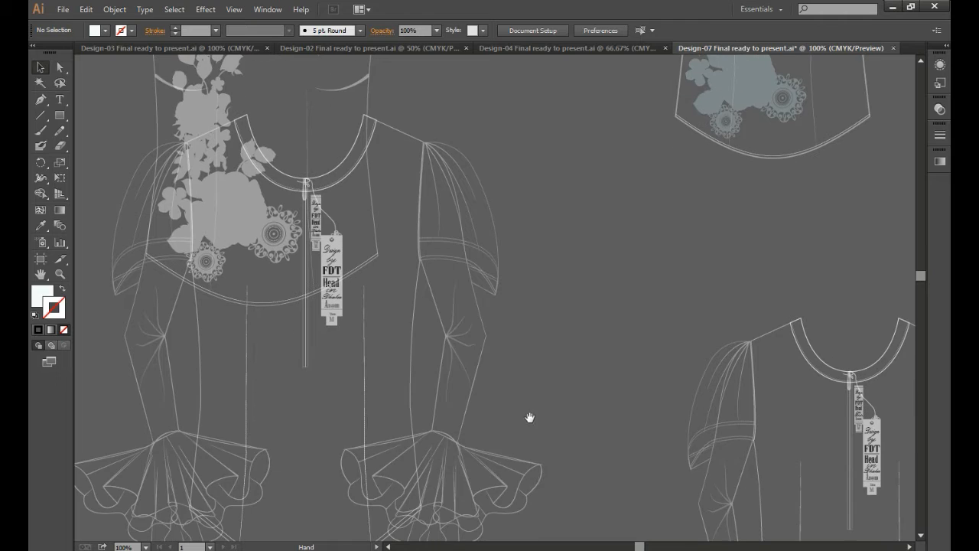
{"action": "left_click_drag", "start_coordinate": [534, 442], "coordinate": [537, 211]}
{"action": "left_click_drag", "start_coordinate": [551, 494], "coordinate": [551, 398]}
{"action": "left_click_drag", "start_coordinate": [669, 426], "coordinate": [459, 324]}
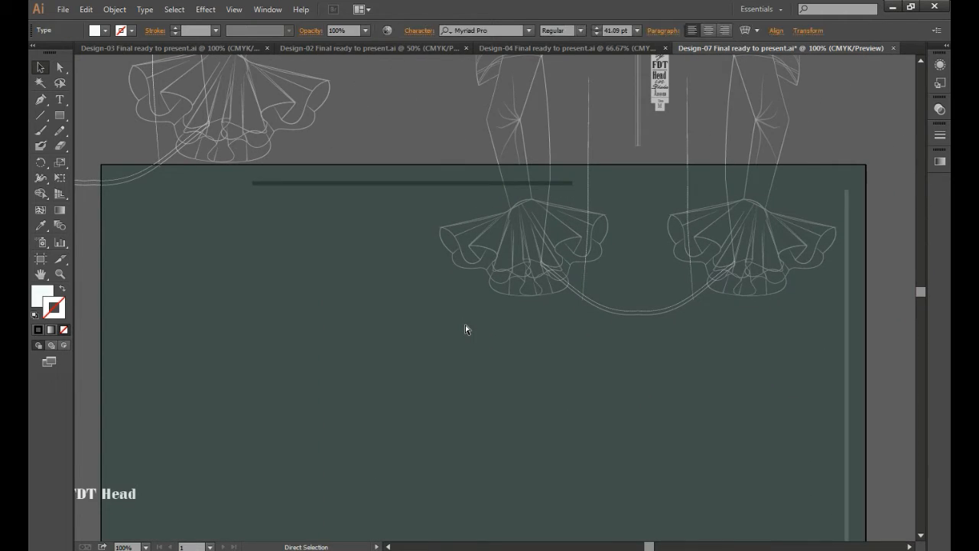
Undo the added text and the layer separation, back to the whole grouped garments above the artboard.
{"action": "key", "text": "ctrl+a"}
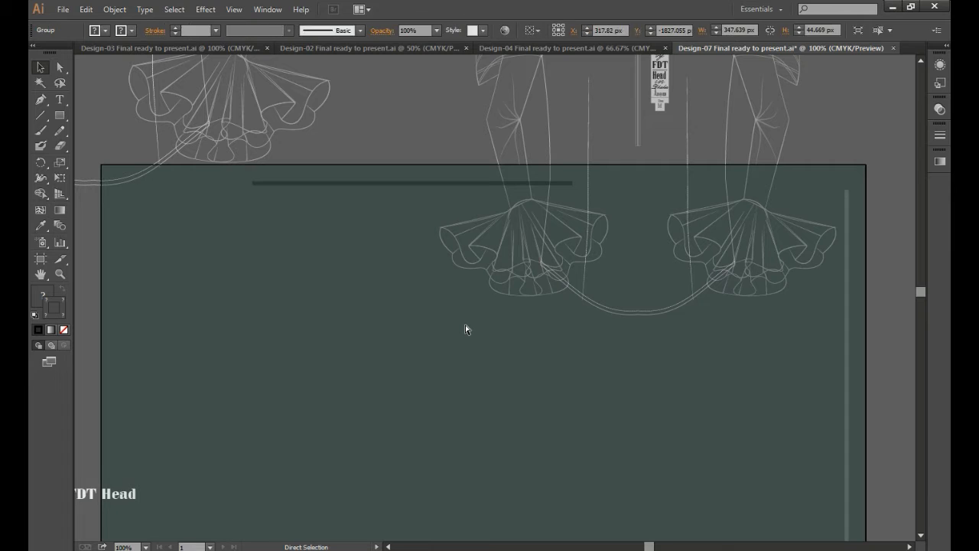
{"action": "key", "text": "ctrl+g"}
{"action": "key", "text": "ctrl+z"}
{"action": "key", "text": "ctrl+z"}
{"action": "key", "text": "ctrl+z"}
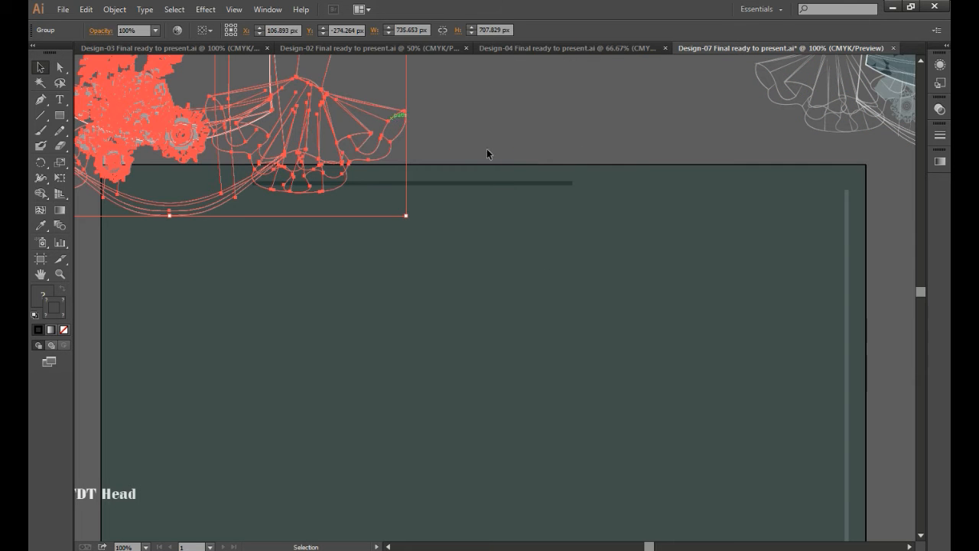
{"action": "left_click_drag", "start_coordinate": [545, 153], "coordinate": [746, 452]}
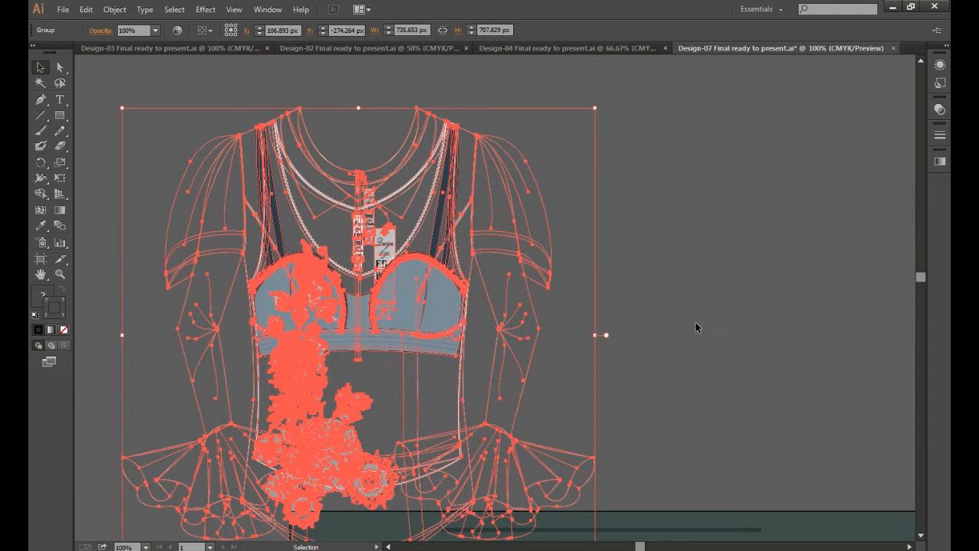
{"action": "left_click", "coordinate": [678, 318]}
{"action": "left_click", "coordinate": [535, 292]}
{"action": "left_click_drag", "start_coordinate": [655, 381], "coordinate": [580, 156]}
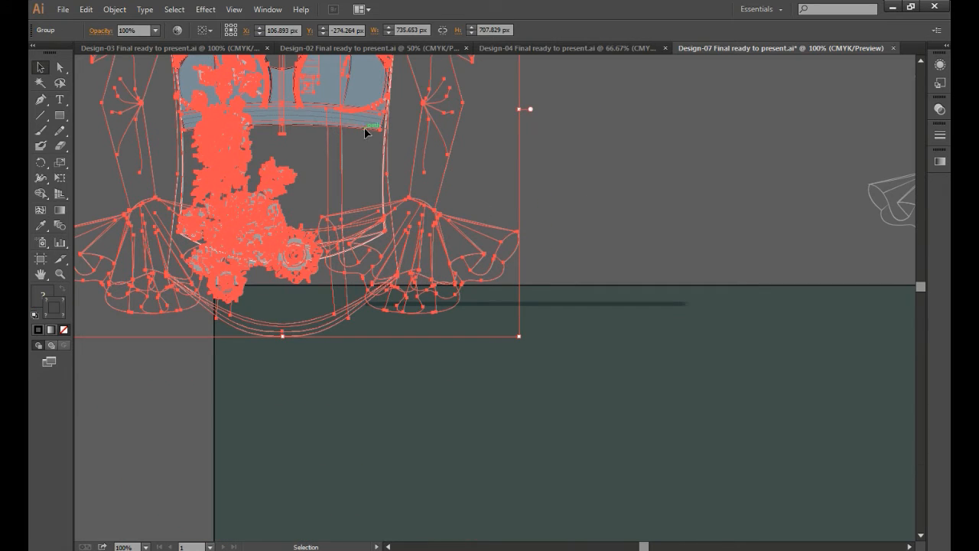
Undo the earlier moves until both garments and the title are back on the artboard.
{"action": "key", "text": "ctrl+z"}
{"action": "key", "text": "ctrl+z"}
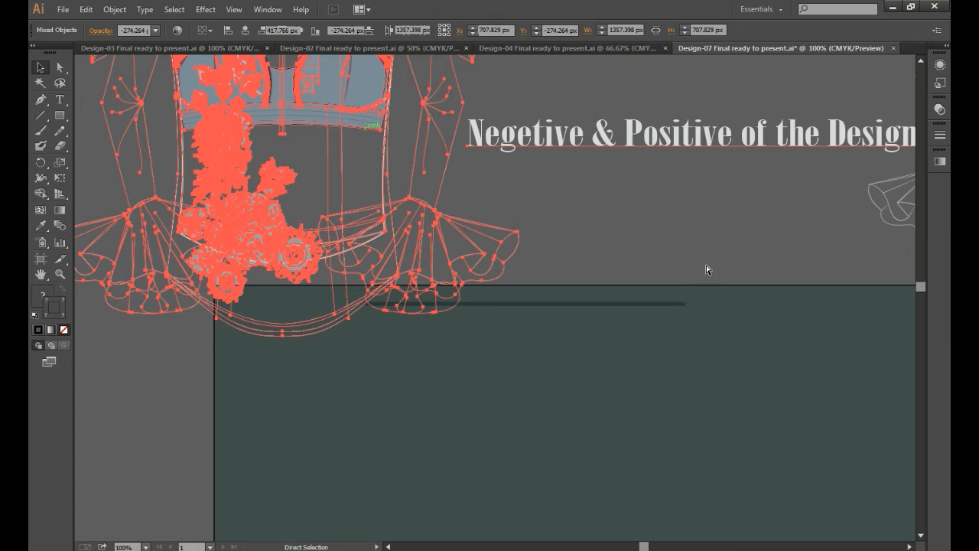
{"action": "key", "text": "ctrl+z"}
{"action": "key", "text": "ctrl+z"}
{"action": "key", "text": "ctrl+z"}
Move the grouped teal garment to the right, away from the light blue garment on the artboard.
{"action": "left_click_drag", "start_coordinate": [621, 319], "coordinate": [520, 145]}
{"action": "left_click_drag", "start_coordinate": [609, 324], "coordinate": [714, 324]}
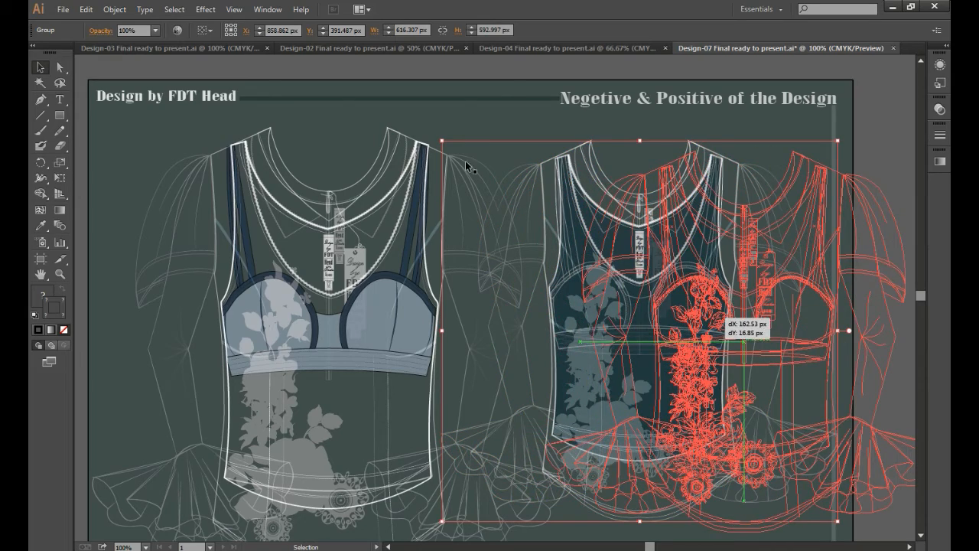
{"action": "left_click", "coordinate": [453, 70]}
{"action": "left_click_drag", "start_coordinate": [522, 295], "coordinate": [661, 280]}
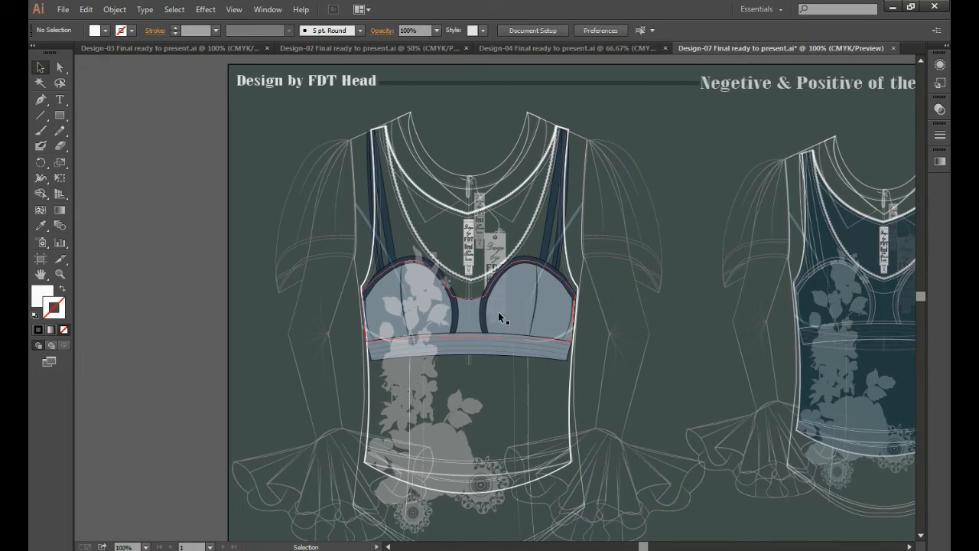
Move the whole light blue garment group off the artboard onto the empty canvas above it.
{"action": "left_click", "coordinate": [502, 311]}
{"action": "left_click_drag", "start_coordinate": [662, 357], "coordinate": [413, 535]}
{"action": "left_click_drag", "start_coordinate": [407, 497], "coordinate": [406, 193]}
{"action": "left_click_drag", "start_coordinate": [599, 183], "coordinate": [600, 428]}
{"action": "left_click_drag", "start_coordinate": [436, 468], "coordinate": [407, 231]}
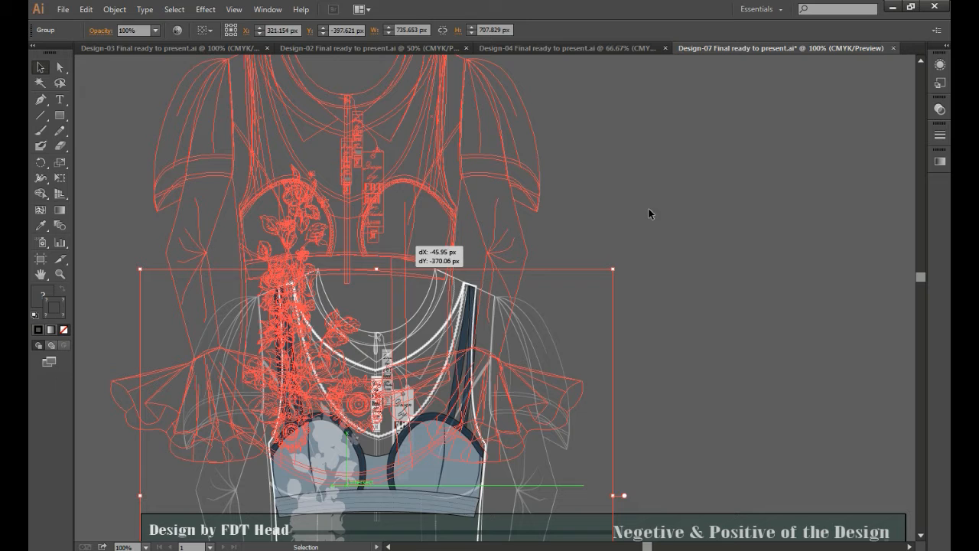
{"action": "left_click", "coordinate": [648, 209]}
Move the whole teal garment group up above the artboard, beside the light blue garment.
{"action": "left_click_drag", "start_coordinate": [783, 453], "coordinate": [570, 201]}
{"action": "left_click_drag", "start_coordinate": [578, 531], "coordinate": [585, 196]}
{"action": "left_click_drag", "start_coordinate": [538, 249], "coordinate": [565, 529]}
{"action": "left_click_drag", "start_coordinate": [554, 430], "coordinate": [547, 212]}
{"action": "left_click_drag", "start_coordinate": [505, 328], "coordinate": [525, 349]}
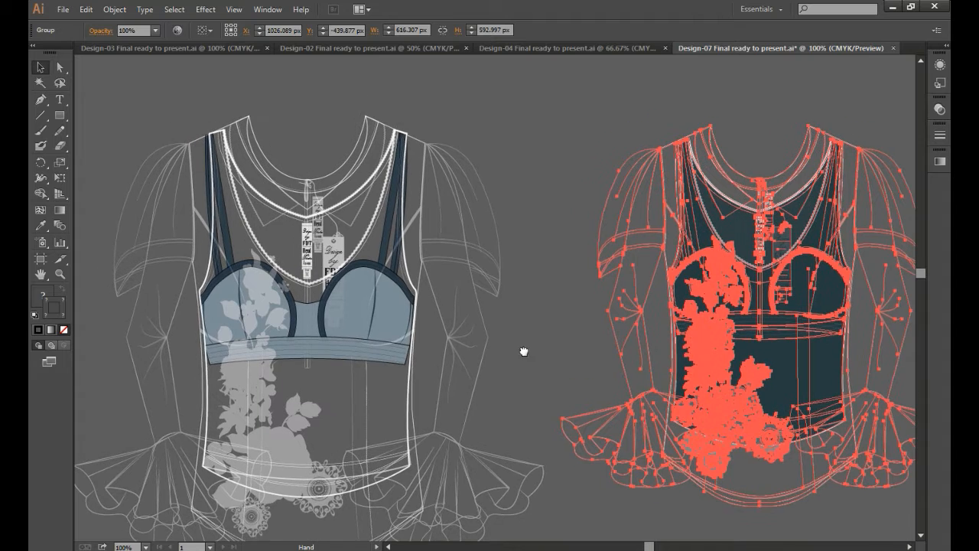
{"action": "left_click", "coordinate": [528, 356]}
Examine the light blue garment up close, from its neckline trims and labels to the floral motif and hem stitching.
{"action": "left_click", "coordinate": [60, 273]}
{"action": "left_click_drag", "start_coordinate": [344, 223], "coordinate": [410, 275]}
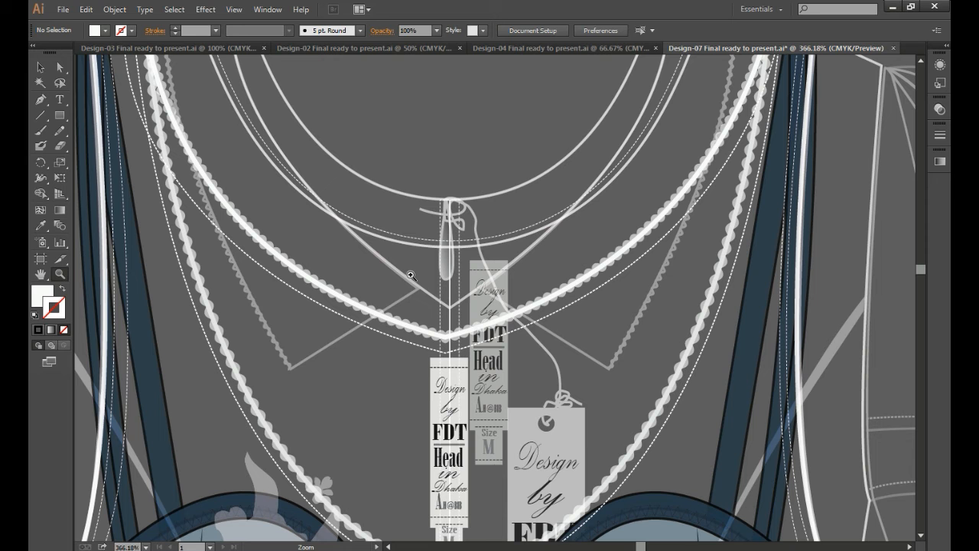
{"action": "left_click_drag", "start_coordinate": [747, 404], "coordinate": [628, 246]}
{"action": "left_click_drag", "start_coordinate": [522, 430], "coordinate": [597, 286]}
{"action": "left_click_drag", "start_coordinate": [510, 344], "coordinate": [773, 196]}
{"action": "left_click_drag", "start_coordinate": [635, 434], "coordinate": [622, 150]}
{"action": "left_click_drag", "start_coordinate": [584, 429], "coordinate": [589, 148]}
{"action": "left_click_drag", "start_coordinate": [686, 355], "coordinate": [474, 235]}
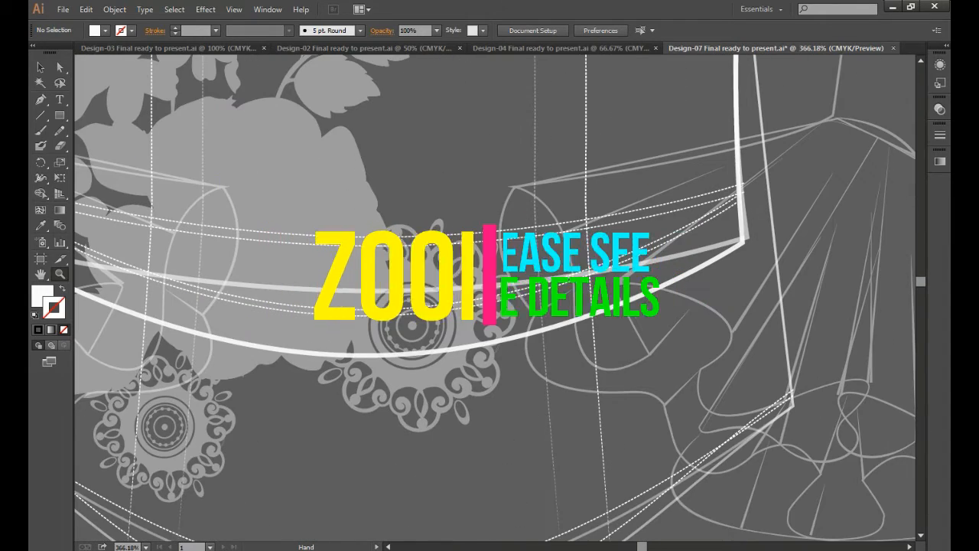
{"action": "left_click_drag", "start_coordinate": [398, 422], "coordinate": [555, 278]}
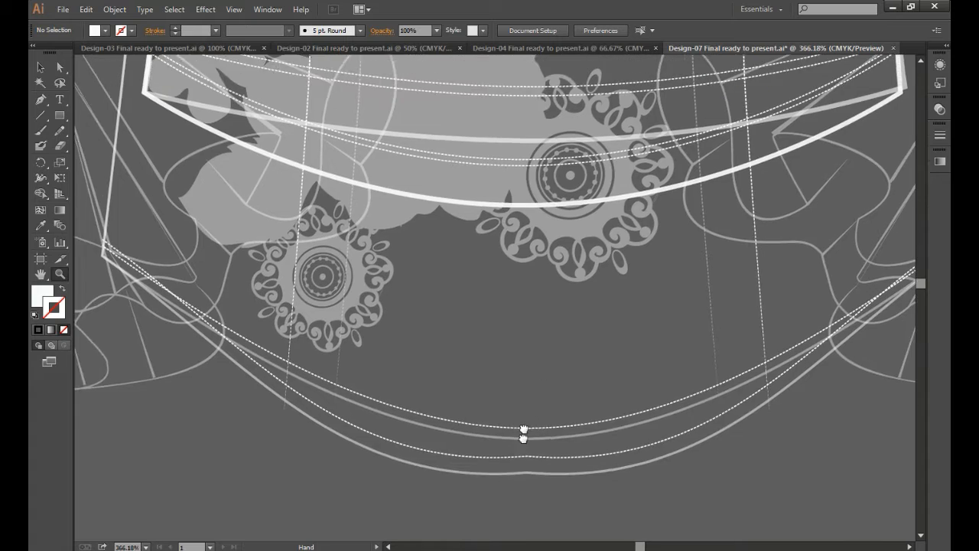
{"action": "left_click_drag", "start_coordinate": [524, 430], "coordinate": [524, 460]}
{"action": "left_click_drag", "start_coordinate": [603, 202], "coordinate": [608, 420]}
{"action": "left_click_drag", "start_coordinate": [606, 221], "coordinate": [623, 390]}
{"action": "left_click_drag", "start_coordinate": [671, 95], "coordinate": [644, 468]}
{"action": "left_click_drag", "start_coordinate": [708, 317], "coordinate": [659, 335]}
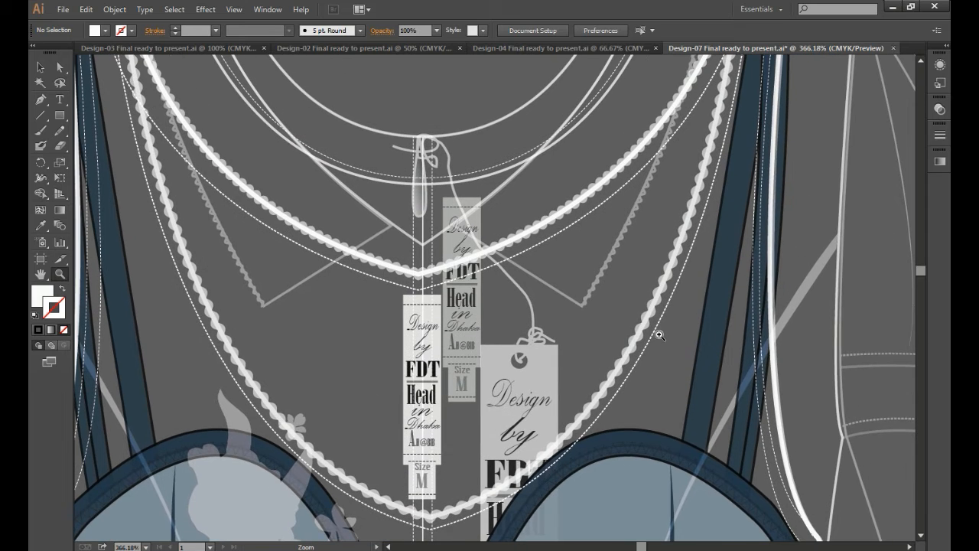
Examine the teal garment up close, from its neckline trims and labels down through the waistband to the curved hem.
{"action": "key", "text": "ctrl+minus"}
{"action": "key", "text": "ctrl+minus"}
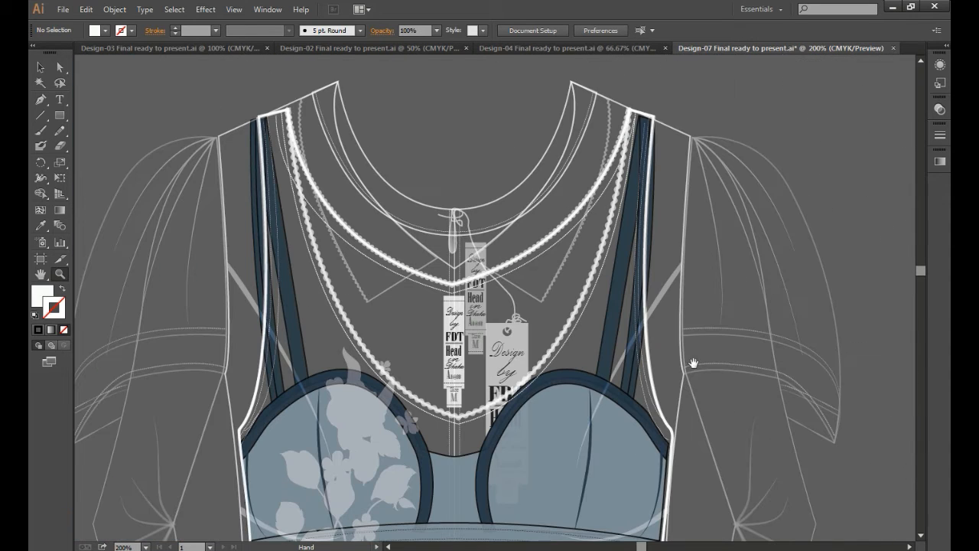
{"action": "left_click_drag", "start_coordinate": [693, 363], "coordinate": [243, 236]}
{"action": "left_click_drag", "start_coordinate": [736, 416], "coordinate": [291, 431]}
{"action": "left_click_drag", "start_coordinate": [469, 179], "coordinate": [448, 312]}
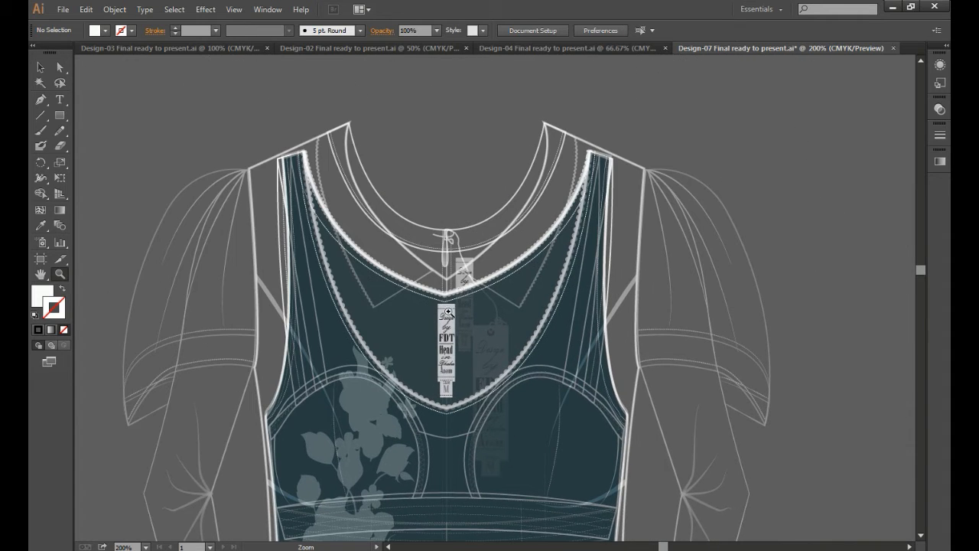
{"action": "left_click_drag", "start_coordinate": [463, 371], "coordinate": [464, 371]}
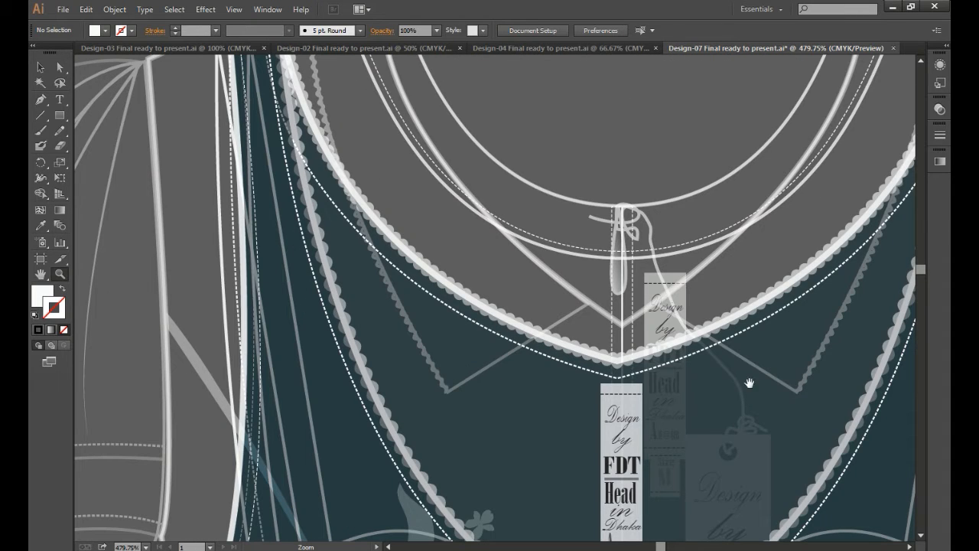
{"action": "left_click_drag", "start_coordinate": [750, 382], "coordinate": [612, 317]}
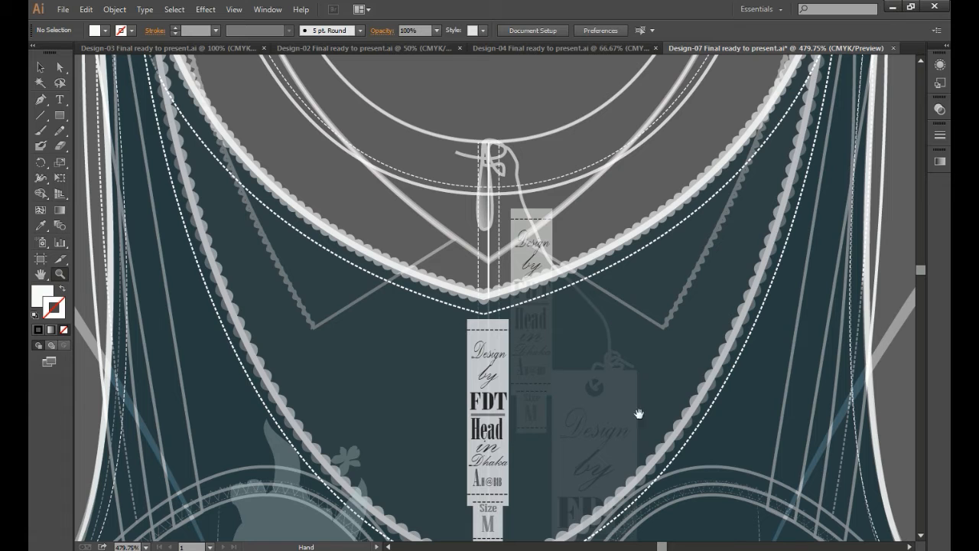
{"action": "left_click_drag", "start_coordinate": [599, 493], "coordinate": [588, 260]}
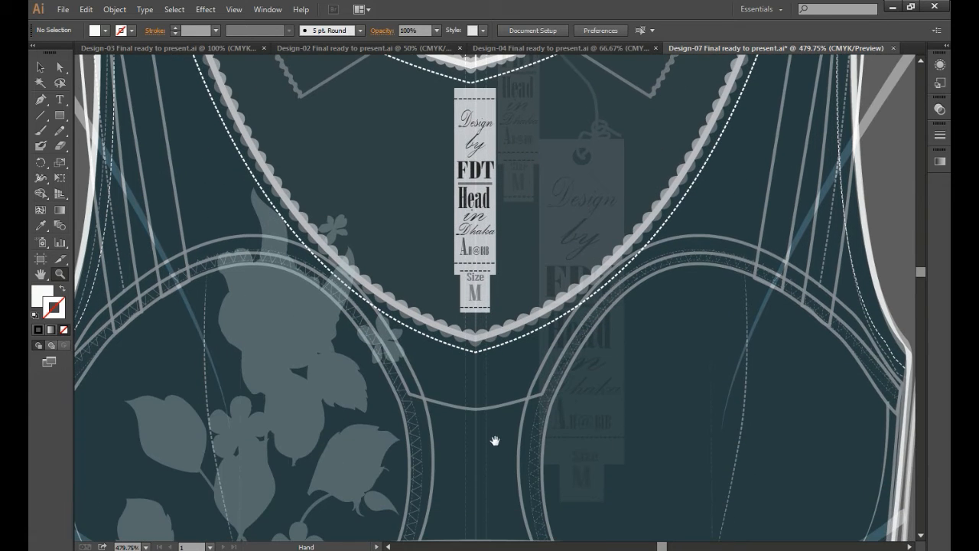
{"action": "left_click_drag", "start_coordinate": [488, 459], "coordinate": [498, 252]}
{"action": "left_click_drag", "start_coordinate": [477, 495], "coordinate": [479, 256]}
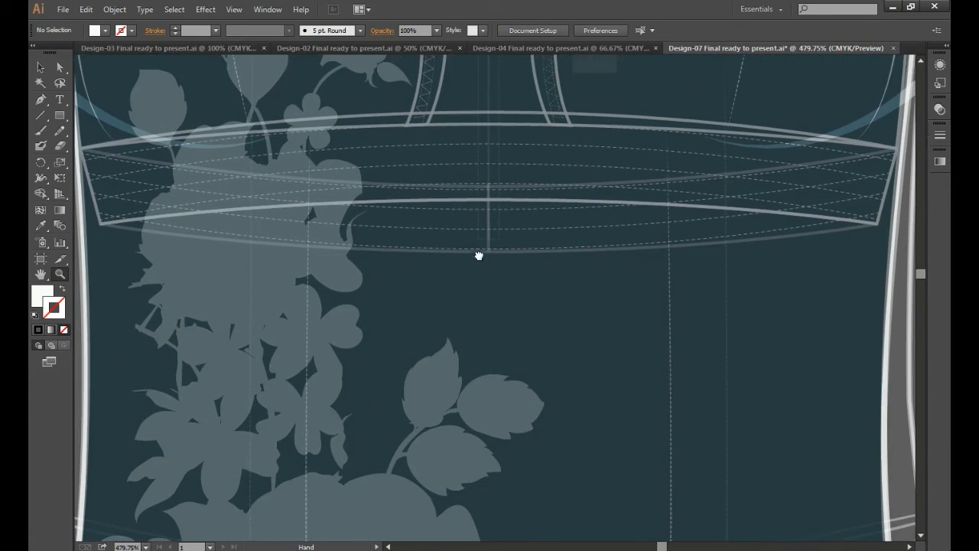
{"action": "left_click_drag", "start_coordinate": [492, 482], "coordinate": [523, 295]}
{"action": "left_click_drag", "start_coordinate": [542, 451], "coordinate": [512, 271]}
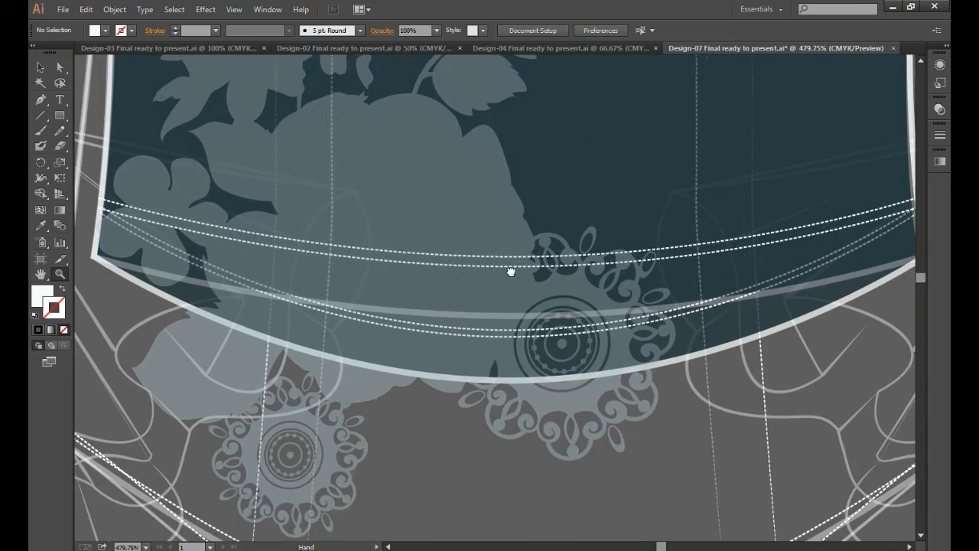
Inspect the teal garment's hem corner and side seam, moving back up to the shoulder strap and neckline stitching.
{"action": "left_click_drag", "start_coordinate": [636, 369], "coordinate": [498, 483]}
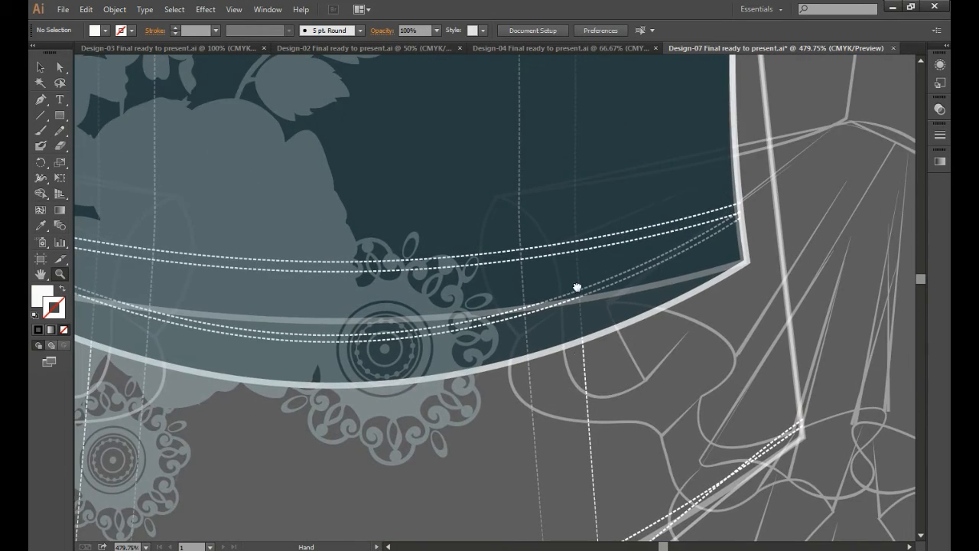
{"action": "left_click_drag", "start_coordinate": [575, 286], "coordinate": [605, 411]}
{"action": "left_click_drag", "start_coordinate": [566, 264], "coordinate": [589, 482]}
{"action": "mouse_move", "coordinate": [585, 145]}
{"action": "left_mouse_down"}
{"action": "mouse_move", "coordinate": [606, 408]}
{"action": "mouse_move", "coordinate": [604, 237]}
{"action": "mouse_move", "coordinate": [719, 490]}
{"action": "left_mouse_up"}
{"action": "mouse_move", "coordinate": [411, 225]}
{"action": "left_mouse_down"}
{"action": "mouse_move", "coordinate": [429, 245]}
{"action": "mouse_move", "coordinate": [625, 279]}
{"action": "mouse_move", "coordinate": [618, 383]}
{"action": "mouse_move", "coordinate": [642, 402]}
{"action": "left_mouse_up"}
{"action": "mouse_move", "coordinate": [788, 343]}
{"action": "left_mouse_down"}
{"action": "mouse_move", "coordinate": [521, 393]}
{"action": "mouse_move", "coordinate": [426, 358]}
{"action": "left_mouse_up"}
{"action": "mouse_move", "coordinate": [527, 188]}
{"action": "left_mouse_down"}
{"action": "mouse_move", "coordinate": [559, 359]}
{"action": "mouse_move", "coordinate": [574, 370]}
{"action": "left_mouse_up"}
{"action": "left_click_drag", "start_coordinate": [638, 263], "coordinate": [631, 320]}
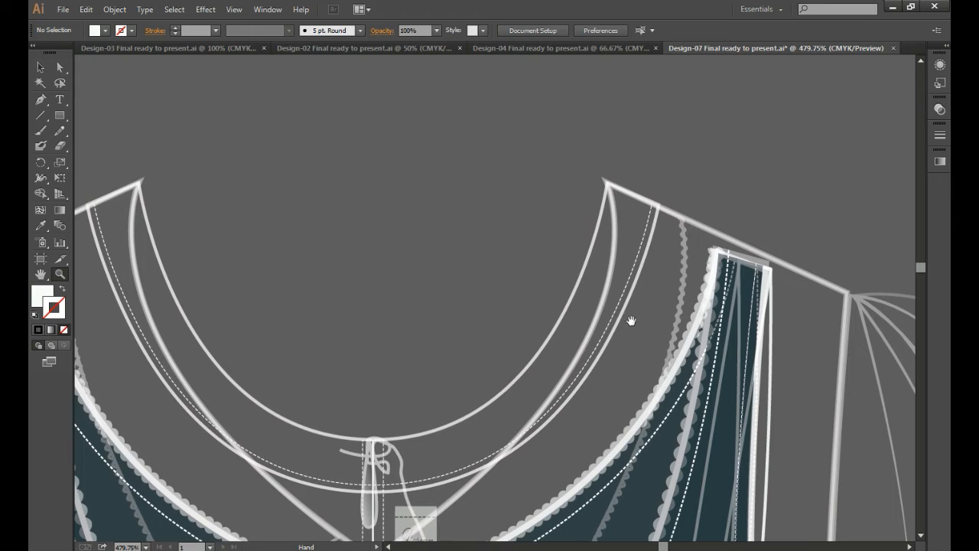
Check the stroke settings of the teal garment group, leaving the group deselected.
{"action": "left_click", "coordinate": [40, 67]}
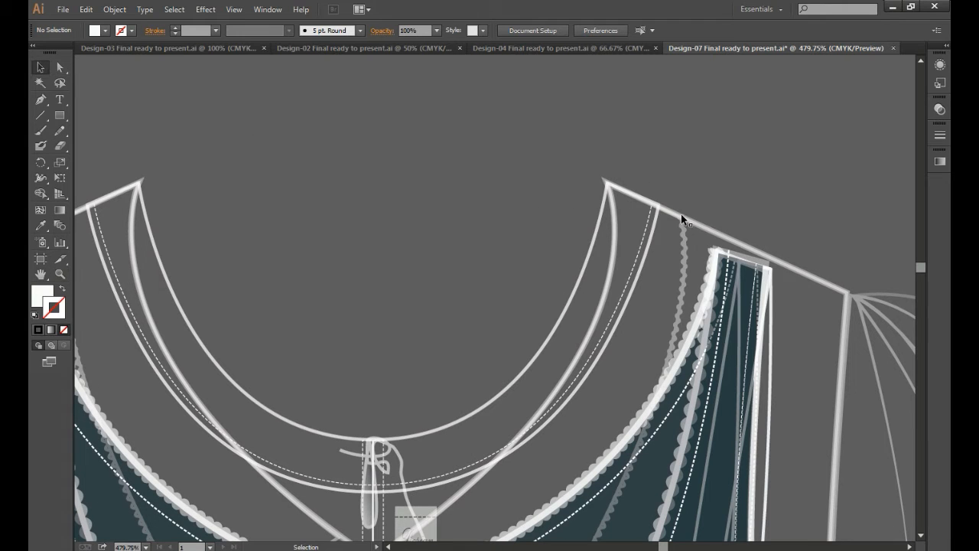
{"action": "left_click", "coordinate": [617, 227]}
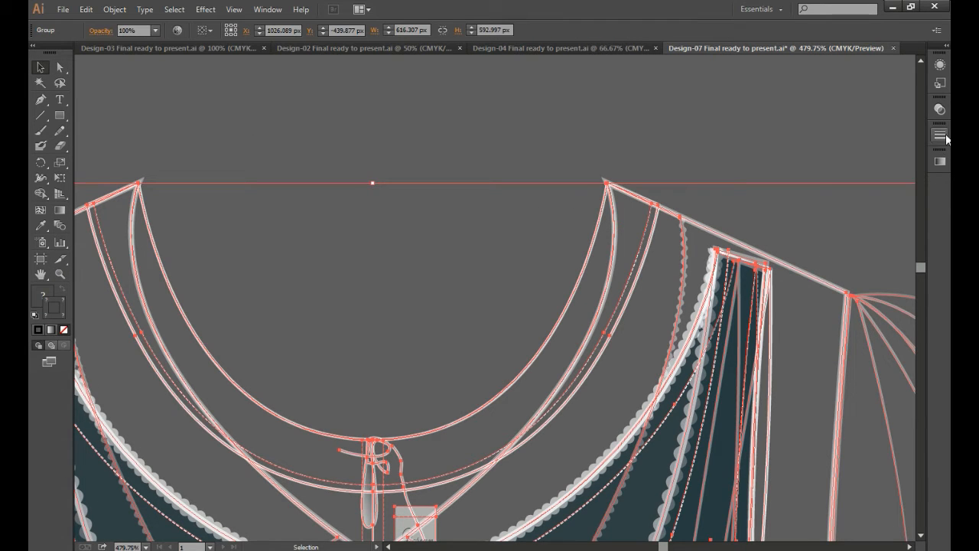
{"action": "key", "text": "ctrl+F10"}
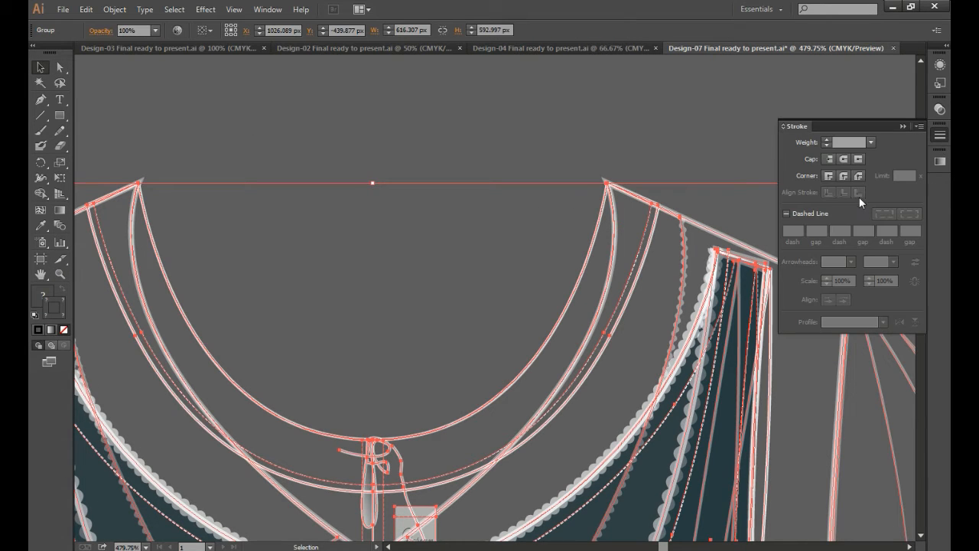
{"action": "left_click", "coordinate": [652, 154]}
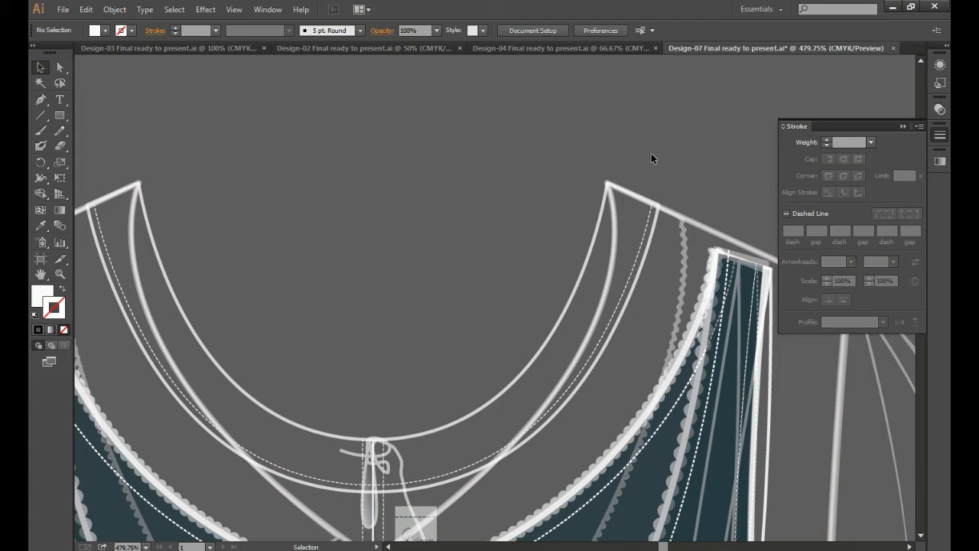
{"action": "left_click", "coordinate": [901, 126]}
Examine the light blue garment's neck labels, swing tag and scalloped trim up close.
{"action": "key", "text": "ctrl+minus"}
{"action": "key", "text": "ctrl+minus"}
{"action": "key", "text": "ctrl+minus"}
{"action": "key", "text": "ctrl+minus"}
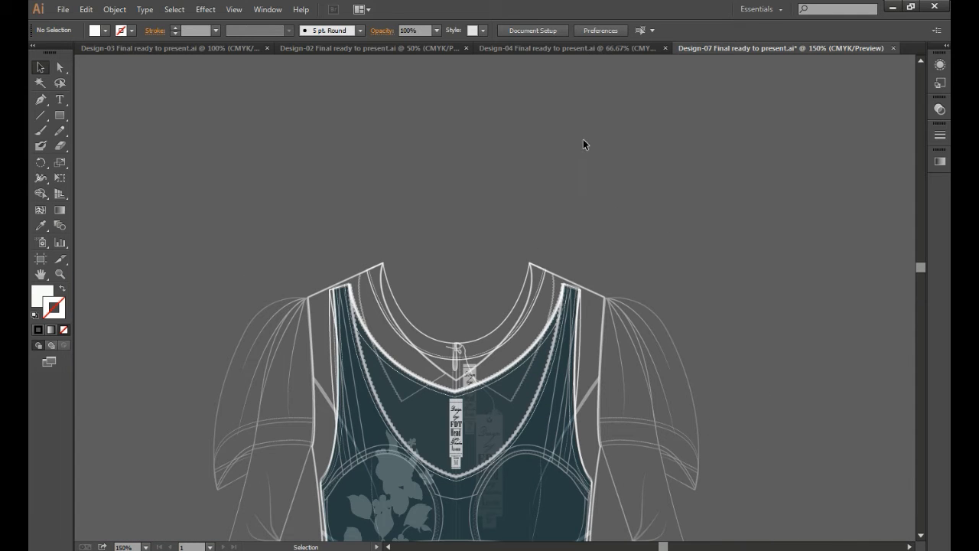
{"action": "left_click_drag", "start_coordinate": [486, 450], "coordinate": [725, 271]}
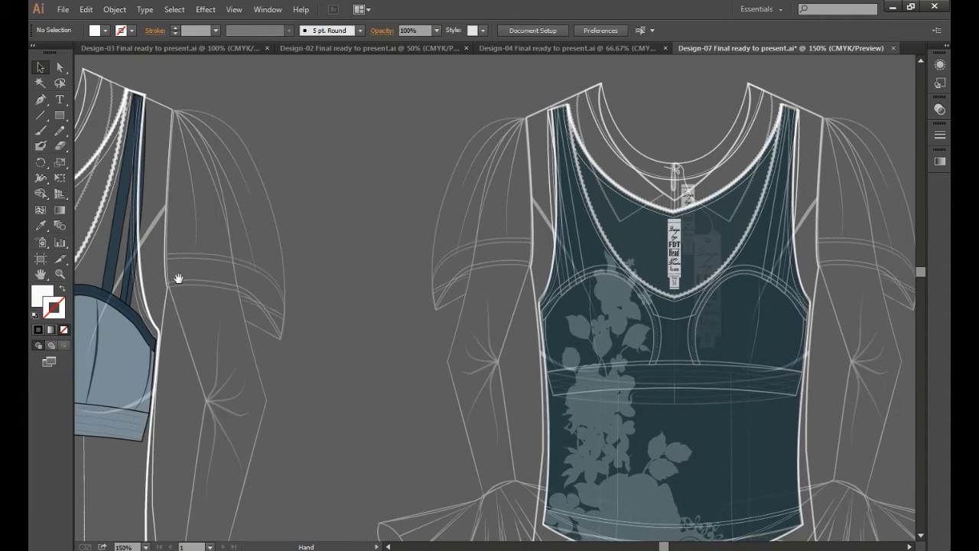
{"action": "left_click_drag", "start_coordinate": [293, 315], "coordinate": [416, 330]}
{"action": "left_click", "coordinate": [59, 274]}
{"action": "left_click_drag", "start_coordinate": [221, 179], "coordinate": [452, 403]}
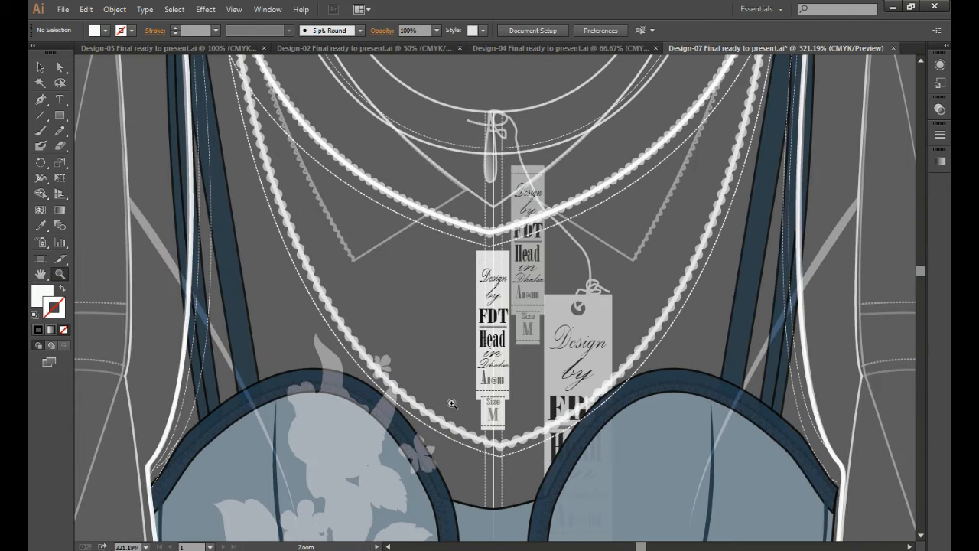
{"action": "left_click_drag", "start_coordinate": [380, 262], "coordinate": [630, 441]}
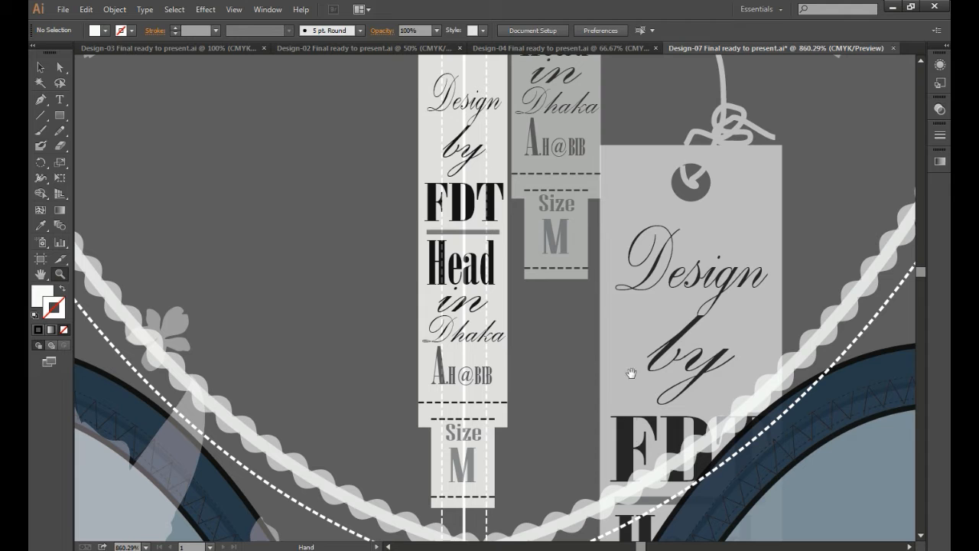
{"action": "scroll", "coordinate": [588, 421], "scroll_direction": "up", "scroll_amount": 5}
{"action": "left_click_drag", "start_coordinate": [676, 433], "coordinate": [492, 326]}
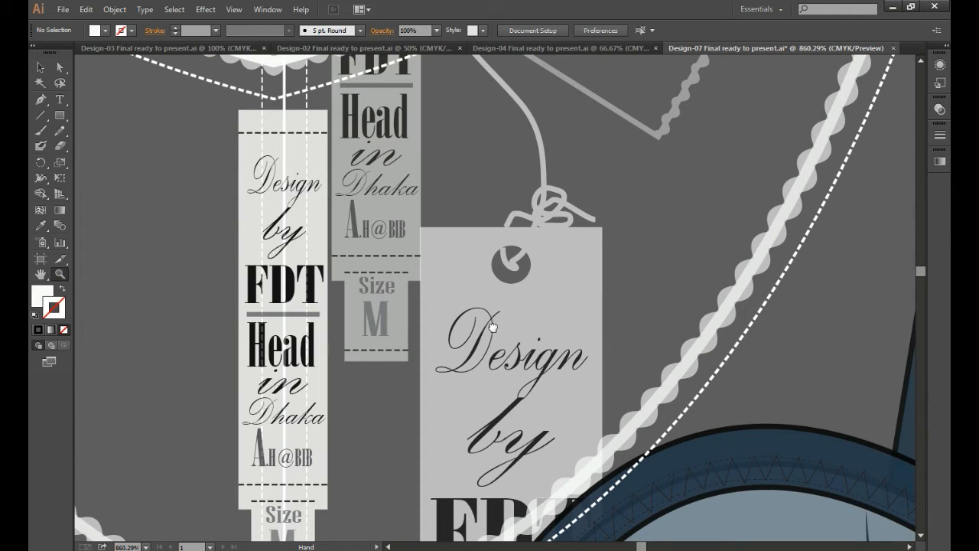
{"action": "scroll", "coordinate": [465, 306], "scroll_direction": "up", "scroll_amount": 4}
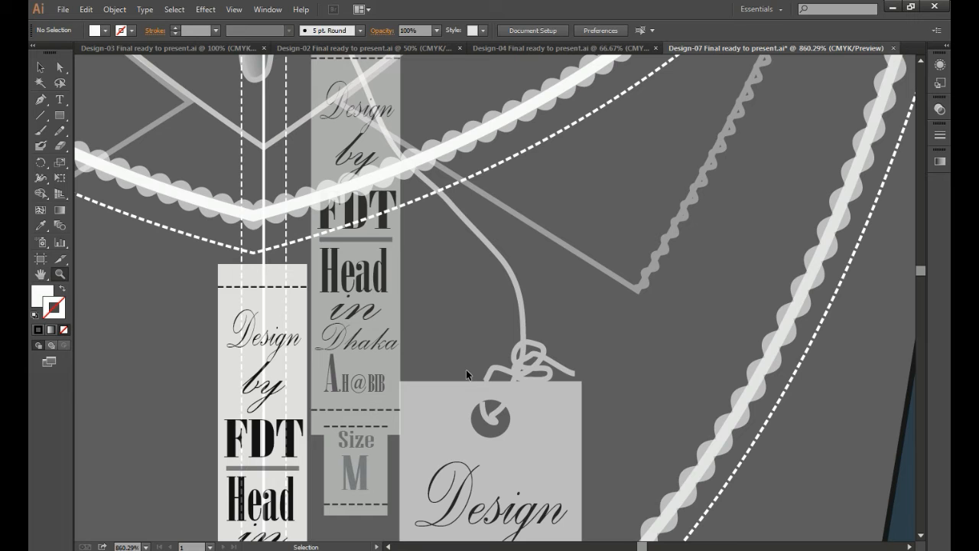
{"action": "left_click", "coordinate": [467, 374], "text": "ctrl"}
{"action": "left_click", "coordinate": [467, 374], "text": "alt"}
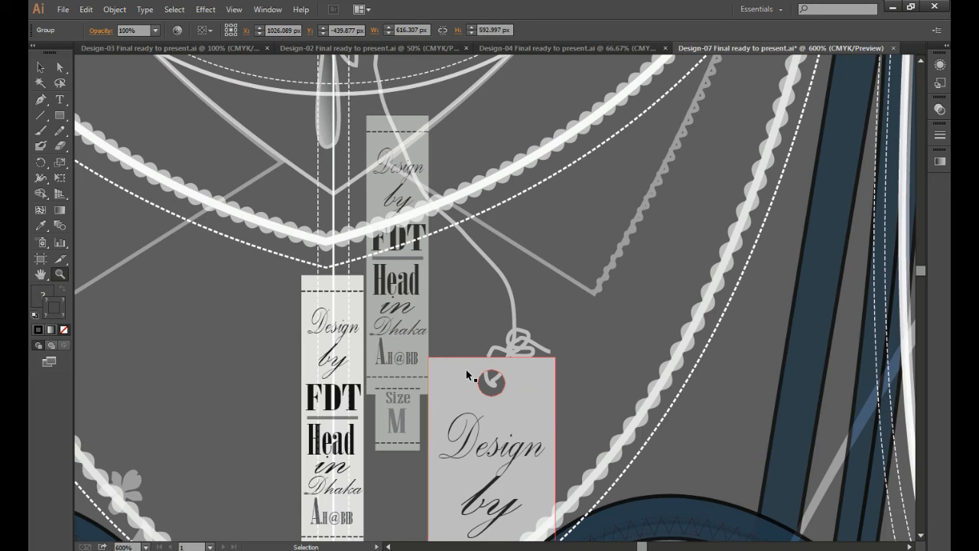
{"action": "left_click", "coordinate": [467, 374], "text": "alt"}
{"action": "left_click", "coordinate": [467, 374], "text": "alt"}
{"action": "left_click", "coordinate": [467, 374], "text": "alt"}
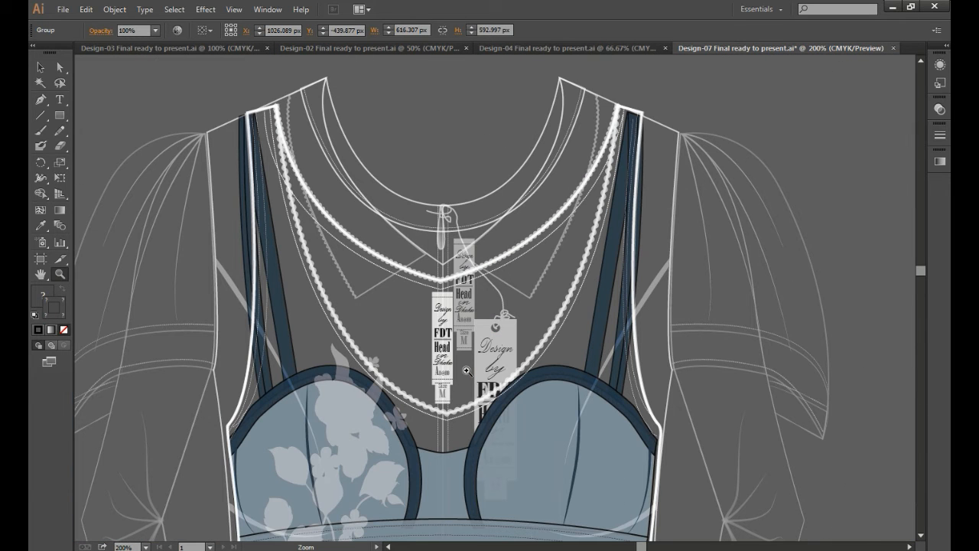
Move the light blue and teal garment groups together from the canvas down onto the artboard.
{"action": "left_click_drag", "start_coordinate": [469, 417], "coordinate": [345, 356]}
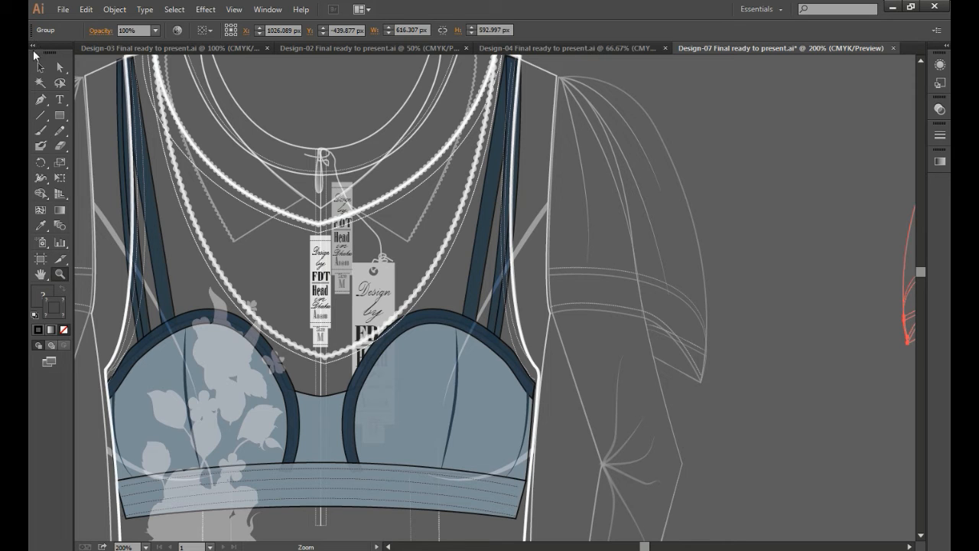
{"action": "left_click", "coordinate": [39, 67]}
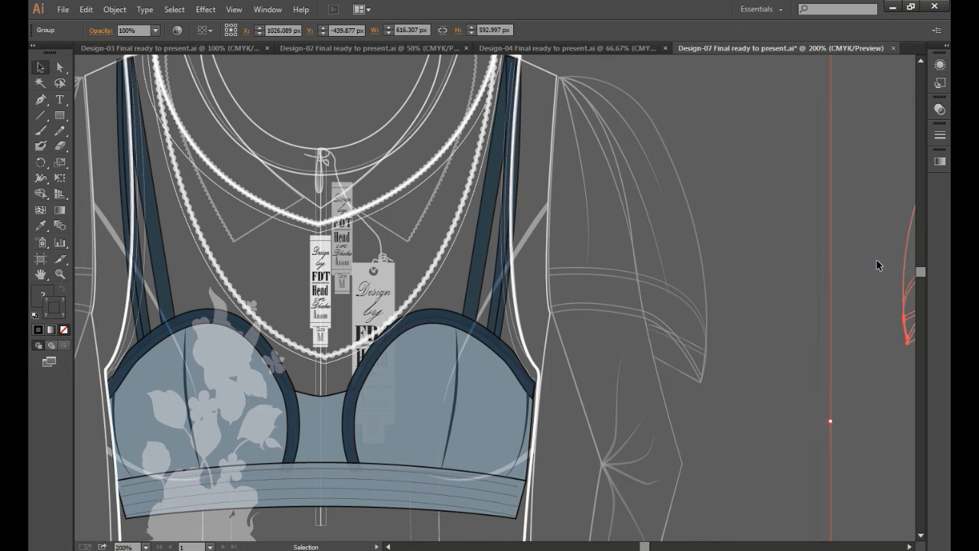
{"action": "left_click", "coordinate": [724, 201]}
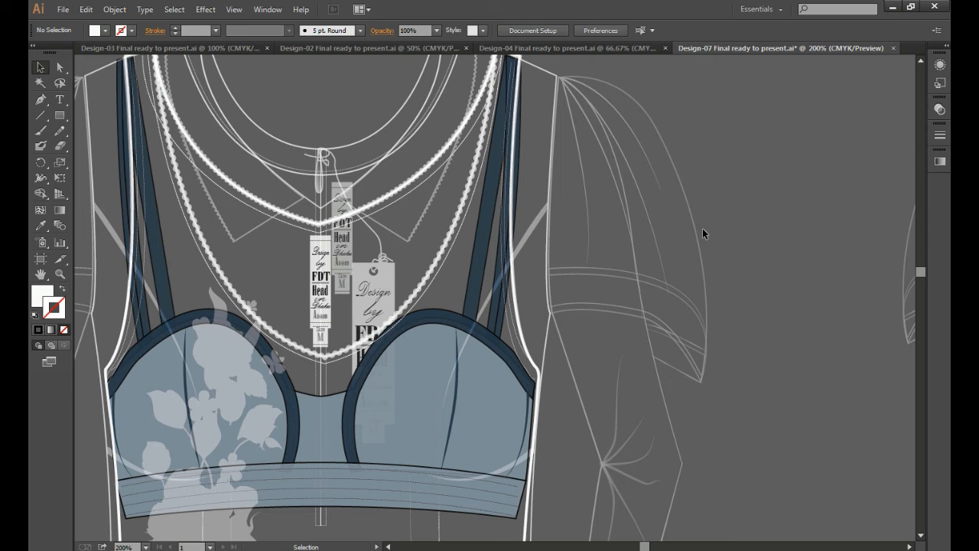
{"action": "key", "text": "ctrl+minus"}
{"action": "key", "text": "ctrl+minus"}
{"action": "key", "text": "ctrl+minus"}
{"action": "key", "text": "ctrl+minus"}
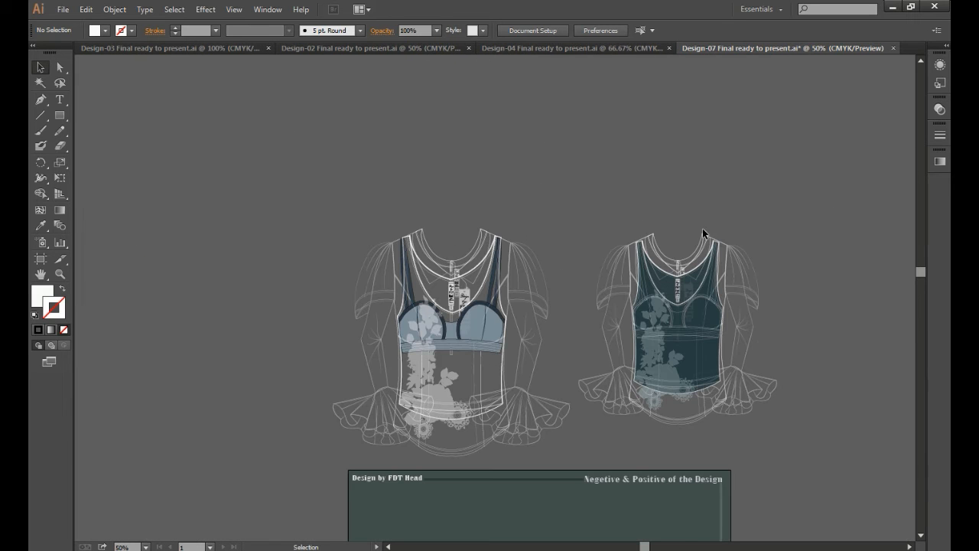
{"action": "left_click_drag", "start_coordinate": [857, 365], "coordinate": [628, 252]}
{"action": "left_click_drag", "start_coordinate": [232, 148], "coordinate": [568, 466]}
{"action": "left_click", "coordinate": [721, 396]}
{"action": "left_click_drag", "start_coordinate": [714, 426], "coordinate": [722, 266]}
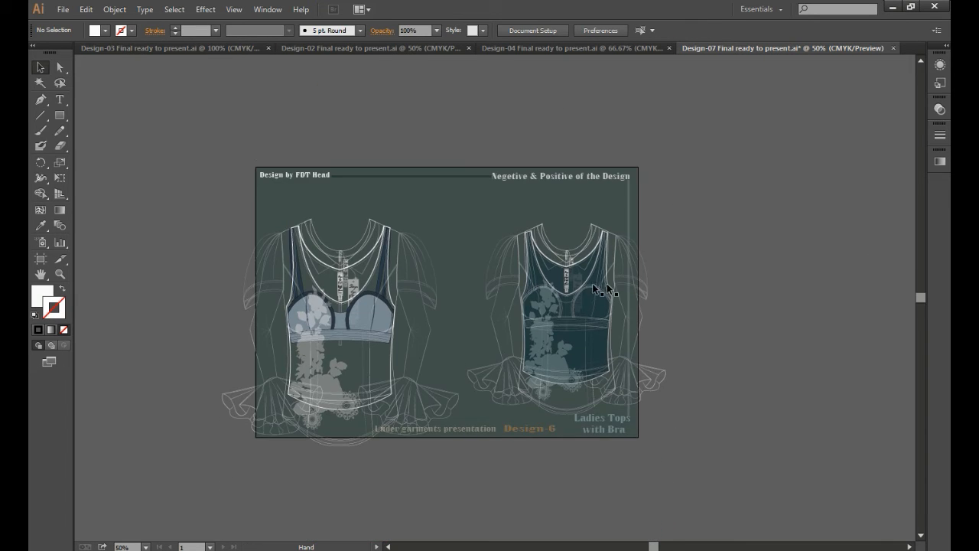
Scale both garment groups down together proportionally to about 1093.5 by 560.5 px.
{"action": "left_click", "coordinate": [594, 287]}
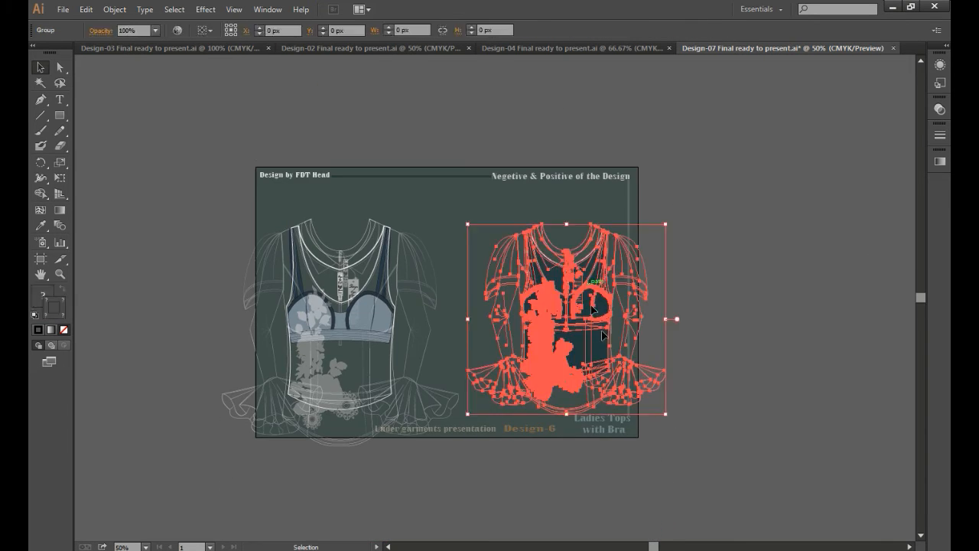
{"action": "left_click", "coordinate": [370, 340], "text": "shift"}
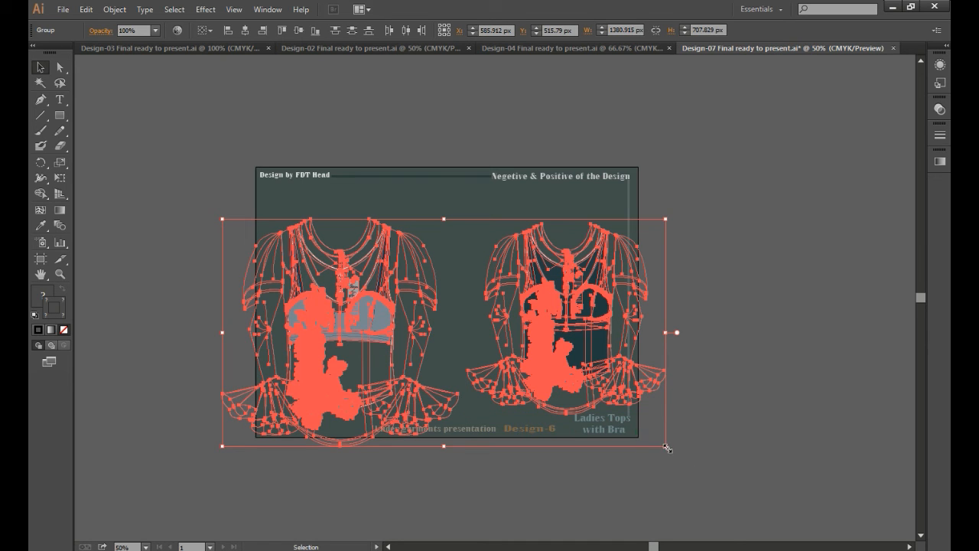
{"action": "left_click_drag", "start_coordinate": [667, 447], "coordinate": [651, 431]}
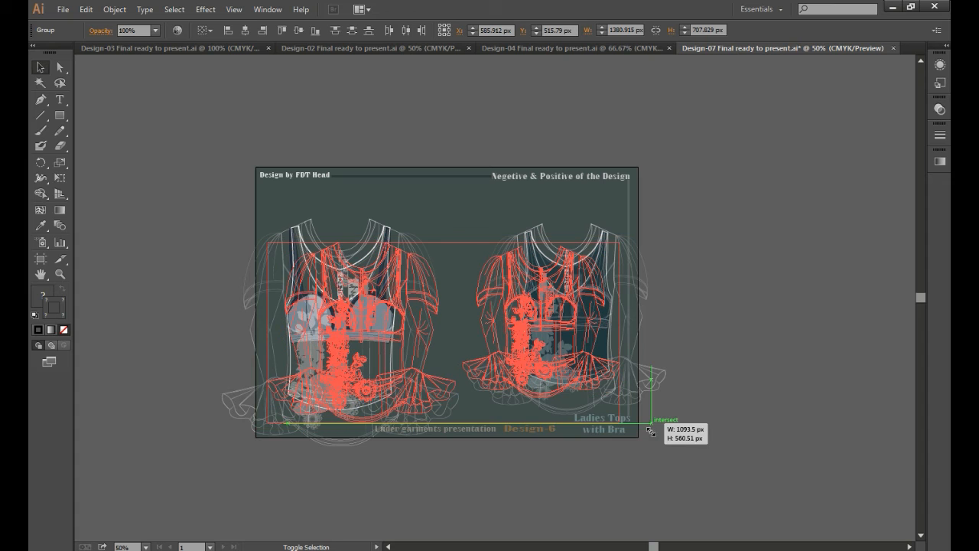
{"action": "left_click", "coordinate": [635, 494]}
Move the teal and light blue garments up so both sit inside the artboard, clear of the bottom captions.
{"action": "left_click_drag", "start_coordinate": [541, 355], "coordinate": [537, 324]}
{"action": "key", "text": "ctrl+shift+a"}
{"action": "left_click_drag", "start_coordinate": [364, 334], "coordinate": [736, 324]}
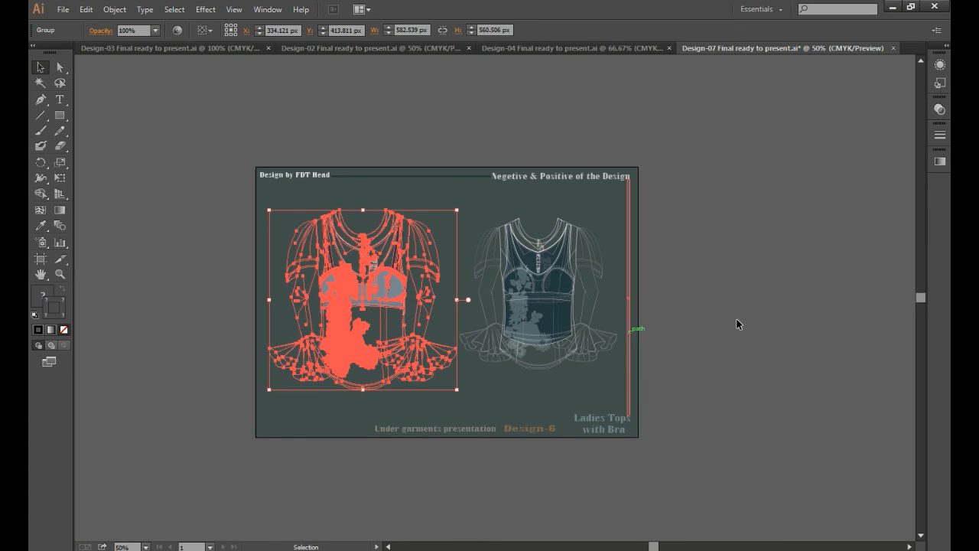
{"action": "key", "text": "ctrl+shift+a"}
Move both garments together about 31 px left and 86 px up on the artboard, closer to the headings.
{"action": "left_click", "coordinate": [60, 273]}
{"action": "left_click_drag", "start_coordinate": [183, 175], "coordinate": [761, 366]}
{"action": "left_click_drag", "start_coordinate": [202, 226], "coordinate": [949, 475]}
{"action": "left_click_drag", "start_coordinate": [192, 178], "coordinate": [726, 424]}
{"action": "left_click_drag", "start_coordinate": [517, 283], "coordinate": [610, 350]}
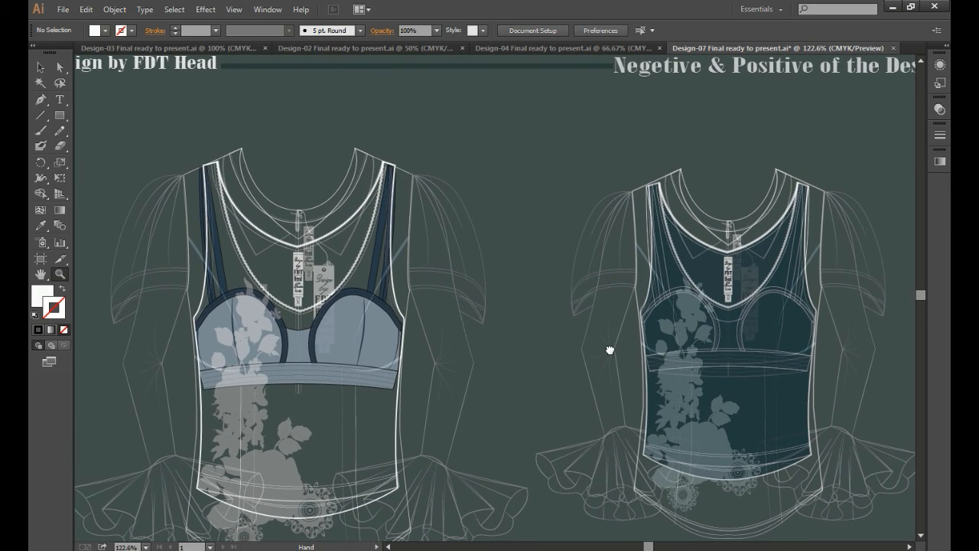
{"action": "left_click", "coordinate": [40, 66]}
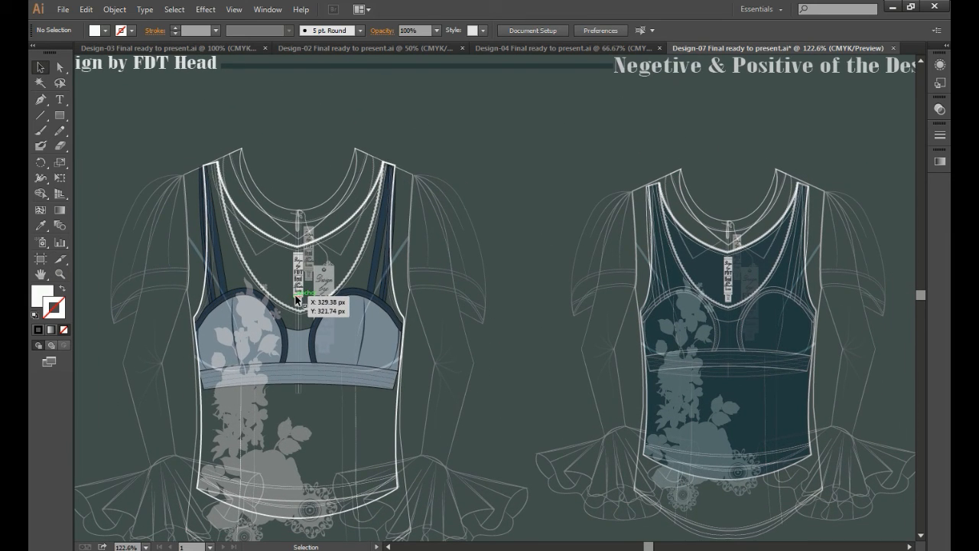
{"action": "left_click", "coordinate": [295, 291]}
{"action": "left_click", "coordinate": [783, 302], "text": "shift"}
{"action": "left_click_drag", "start_coordinate": [712, 354], "coordinate": [685, 303]}
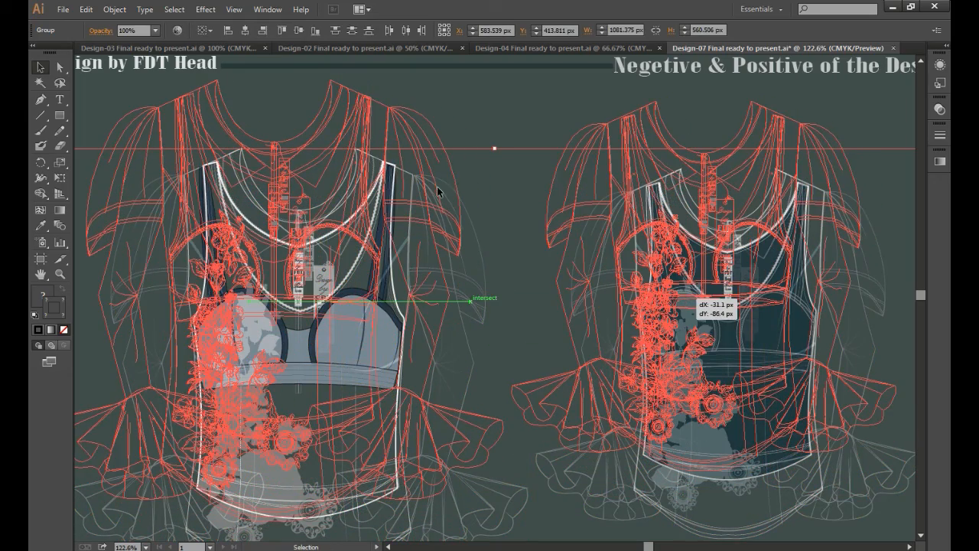
{"action": "left_click", "coordinate": [498, 123]}
{"action": "key", "text": "space"}
{"action": "left_click_drag", "start_coordinate": [510, 212], "coordinate": [531, 222]}
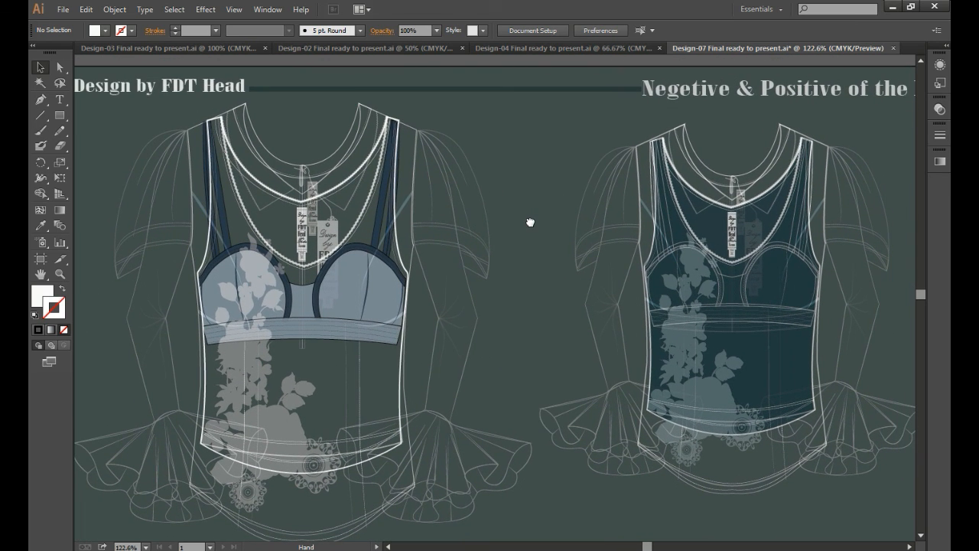